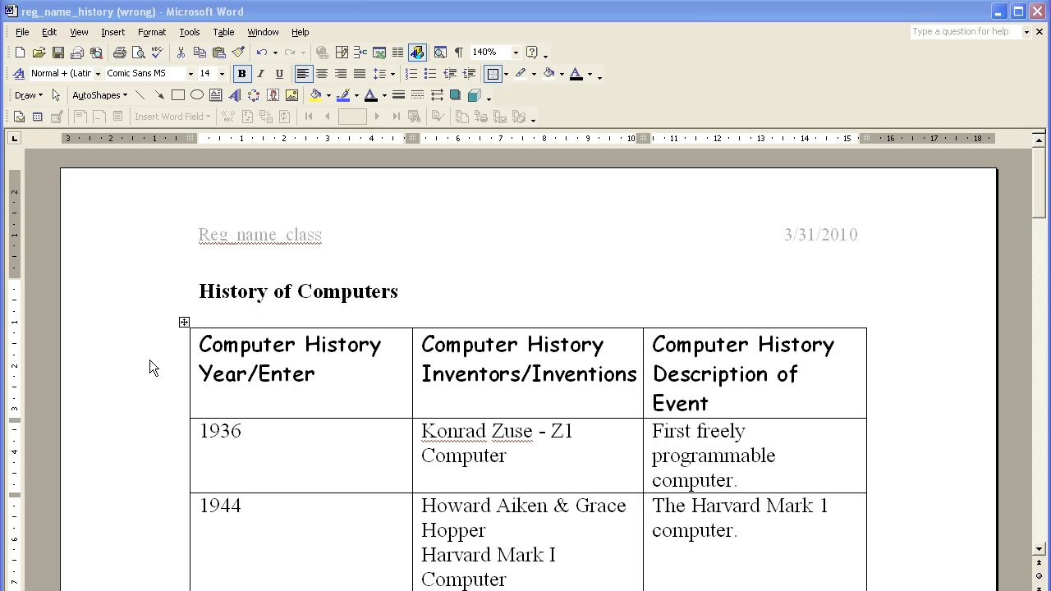
Step: Copy the table's header row and paste it above the 1953 row that runs onto the second page
{"action": "left_click", "coordinate": [149, 361]}
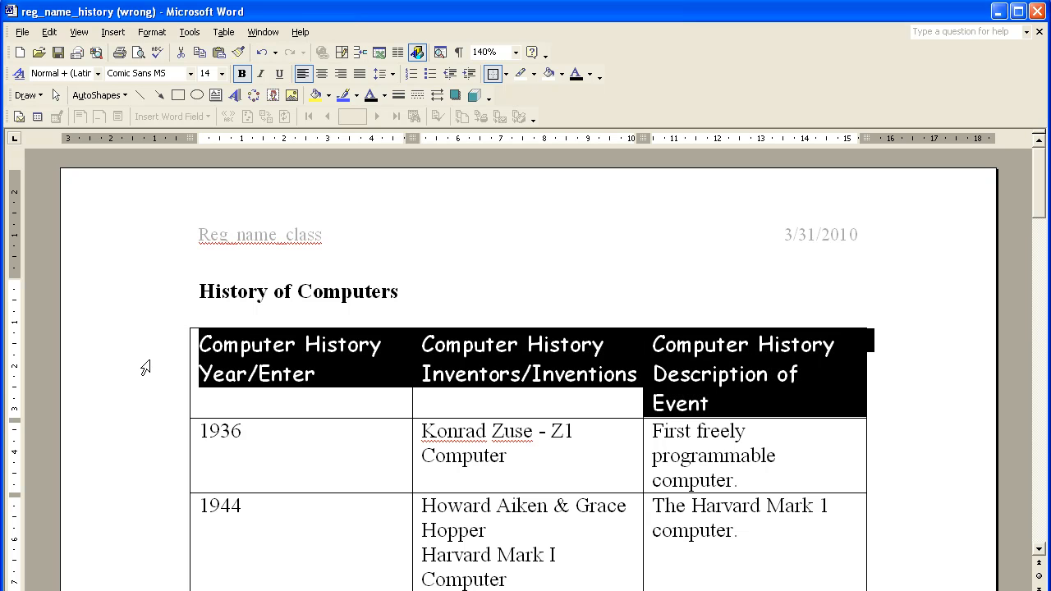
{"action": "right_click", "coordinate": [145, 367]}
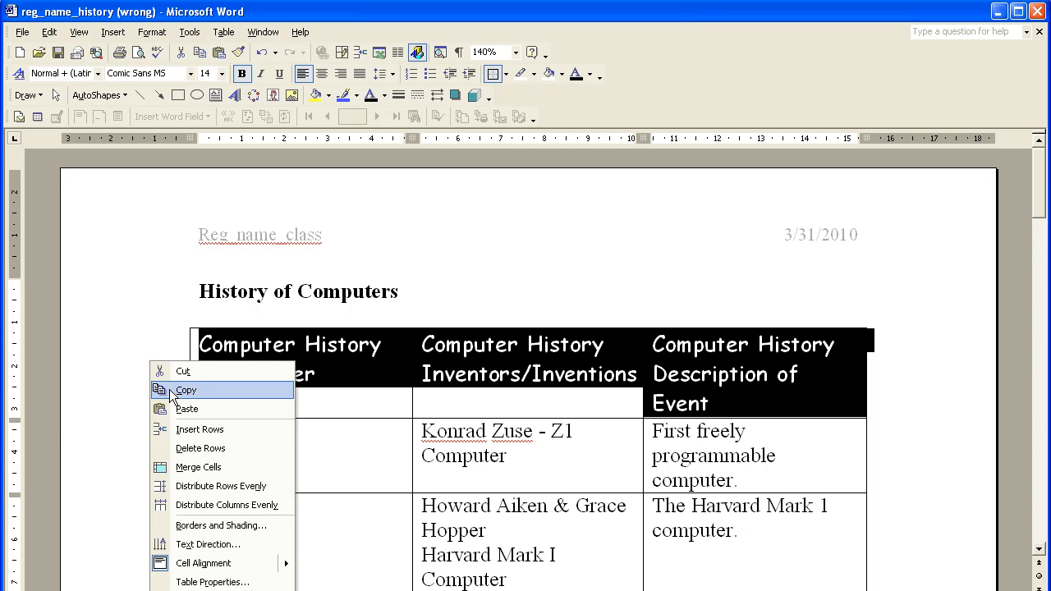
{"action": "left_click", "coordinate": [165, 389]}
{"action": "scroll", "coordinate": [182, 368], "scroll_direction": "down", "scroll_amount": 5}
{"action": "scroll", "coordinate": [182, 369], "scroll_direction": "down", "scroll_amount": 10}
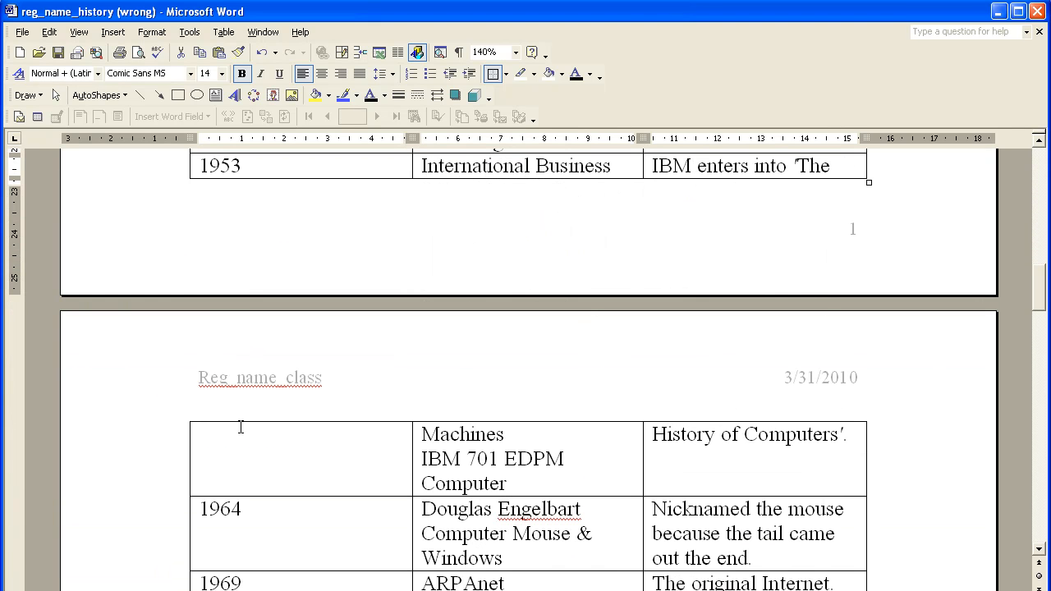
{"action": "left_click", "coordinate": [246, 445]}
{"action": "left_click", "coordinate": [109, 488]}
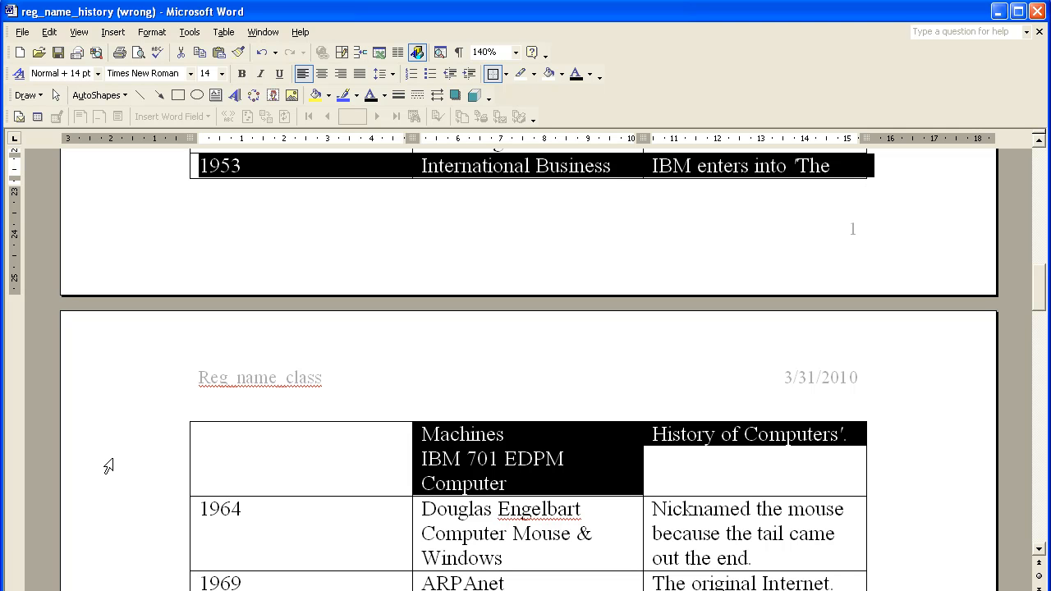
{"action": "right_click", "coordinate": [108, 466]}
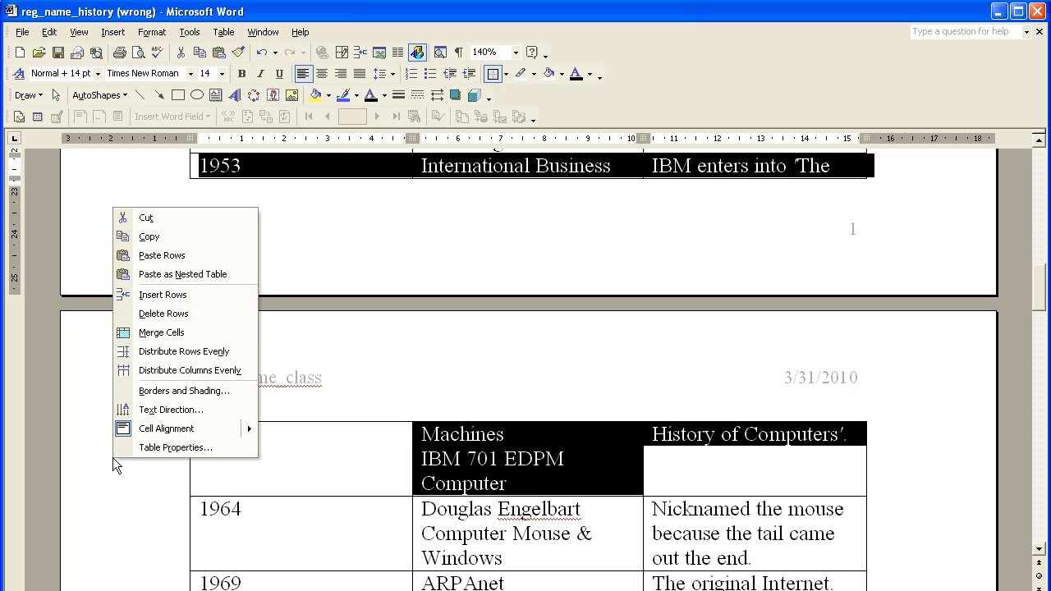
{"action": "left_click", "coordinate": [170, 260]}
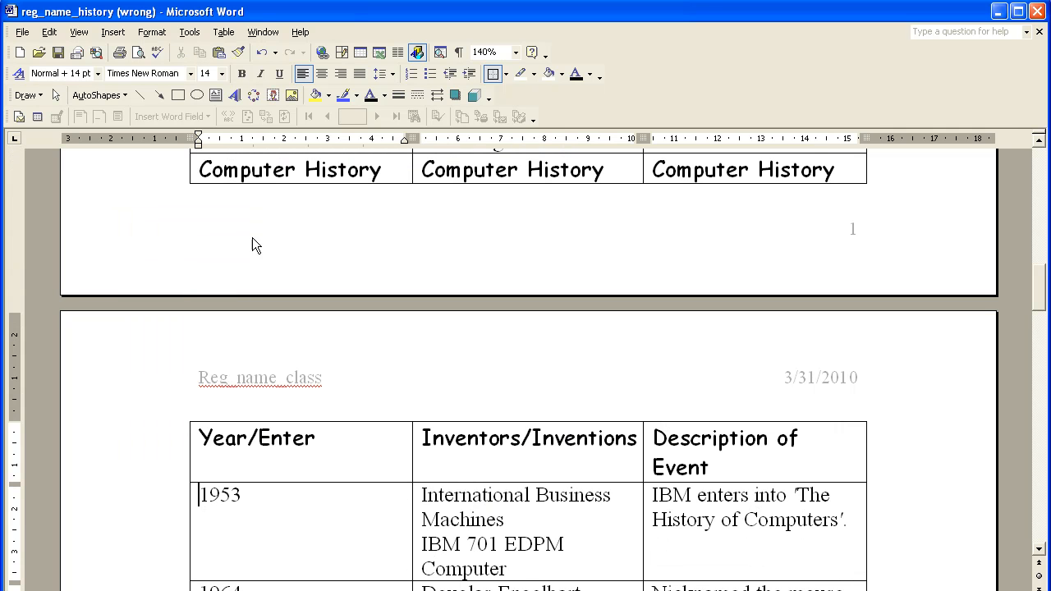
Step: Add the line "I am adding additional lines" below "The Integrated Circuit" in the 1958 row, followed by an empty line
{"action": "left_click", "coordinate": [201, 173]}
{"action": "scroll", "coordinate": [234, 265], "scroll_direction": "up", "scroll_amount": 2}
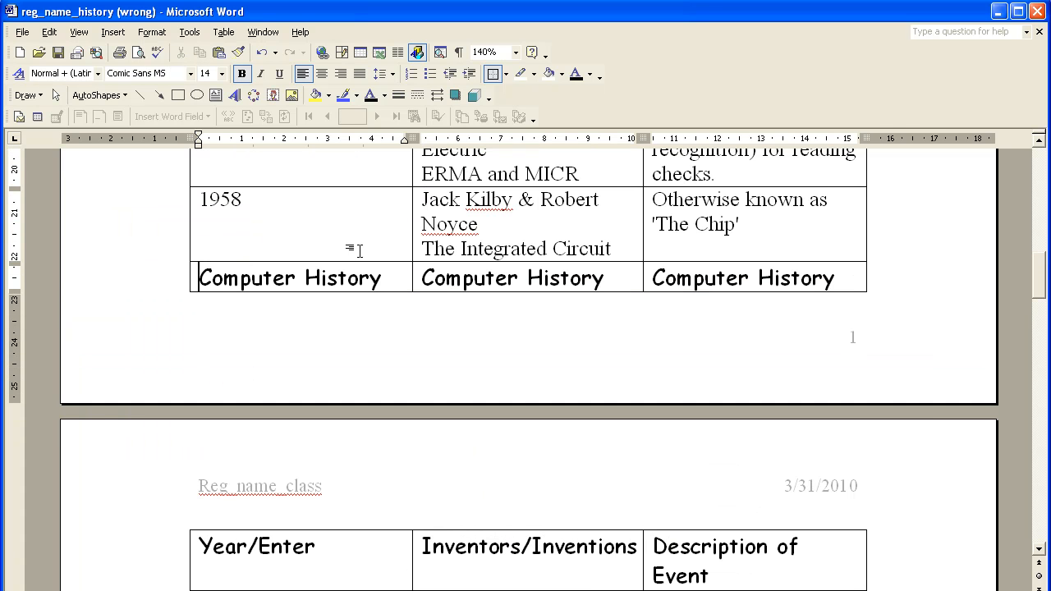
{"action": "left_click_drag", "start_coordinate": [616, 249], "coordinate": [417, 211]}
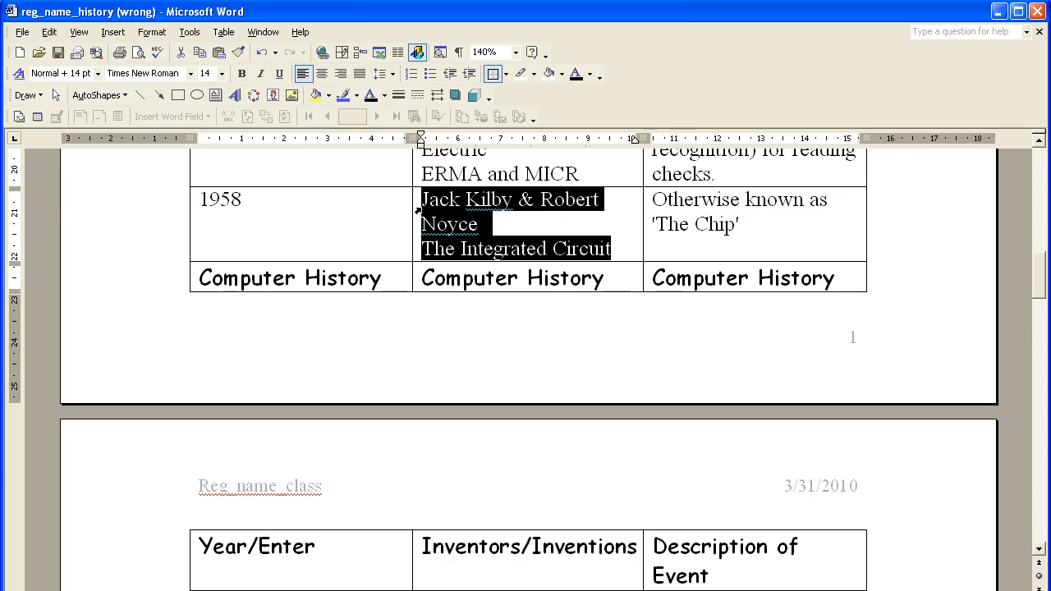
{"action": "left_click", "coordinate": [618, 246]}
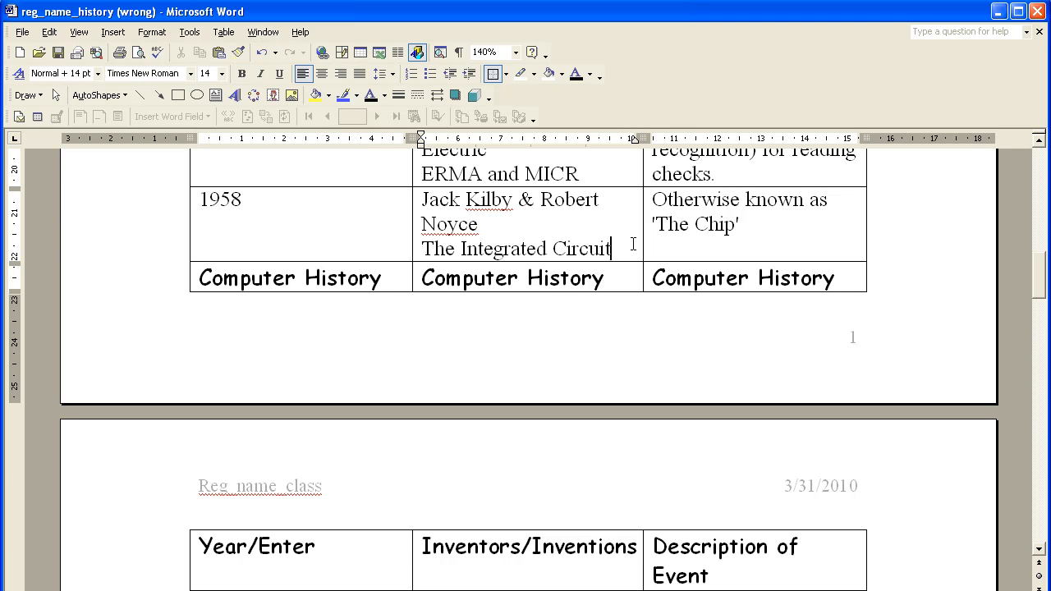
{"action": "key", "text": "Return"}
{"action": "type", "text": "I am a"}
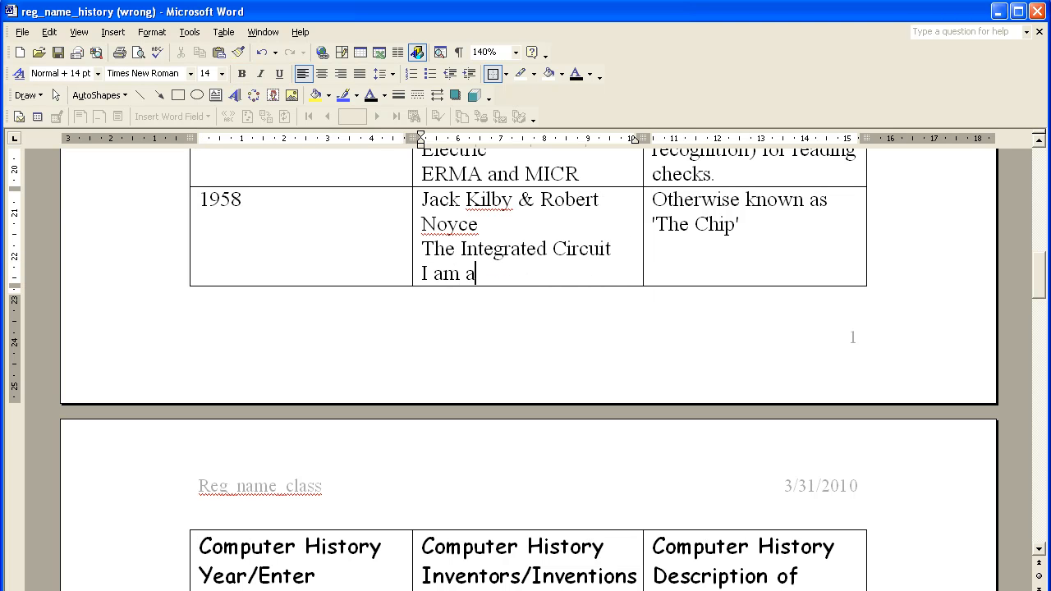
{"action": "type", "text": "dding additi"}
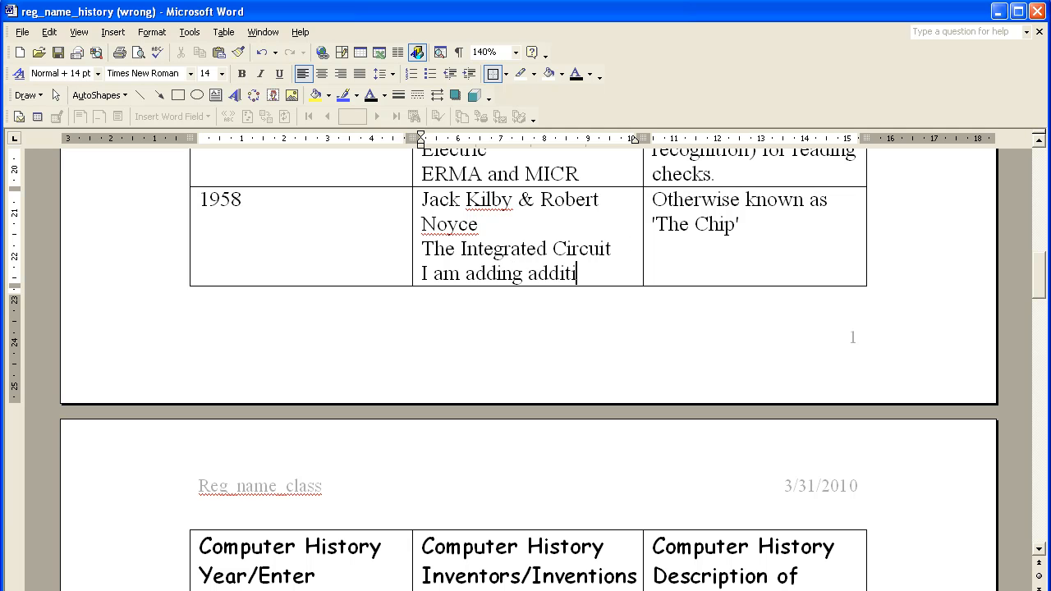
{"action": "type", "text": "onal lines"}
{"action": "key", "text": "Return"}
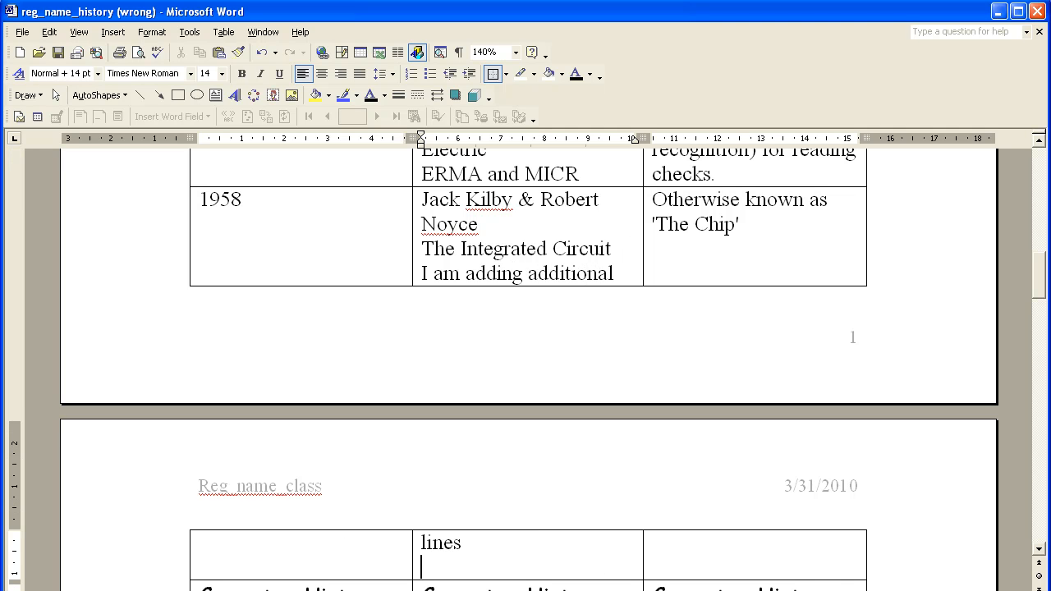
Step: Close reg_name_history (wrong) without saving the changes and open the recent document reg_name_history
{"action": "scroll", "coordinate": [628, 247], "scroll_direction": "down", "scroll_amount": 5}
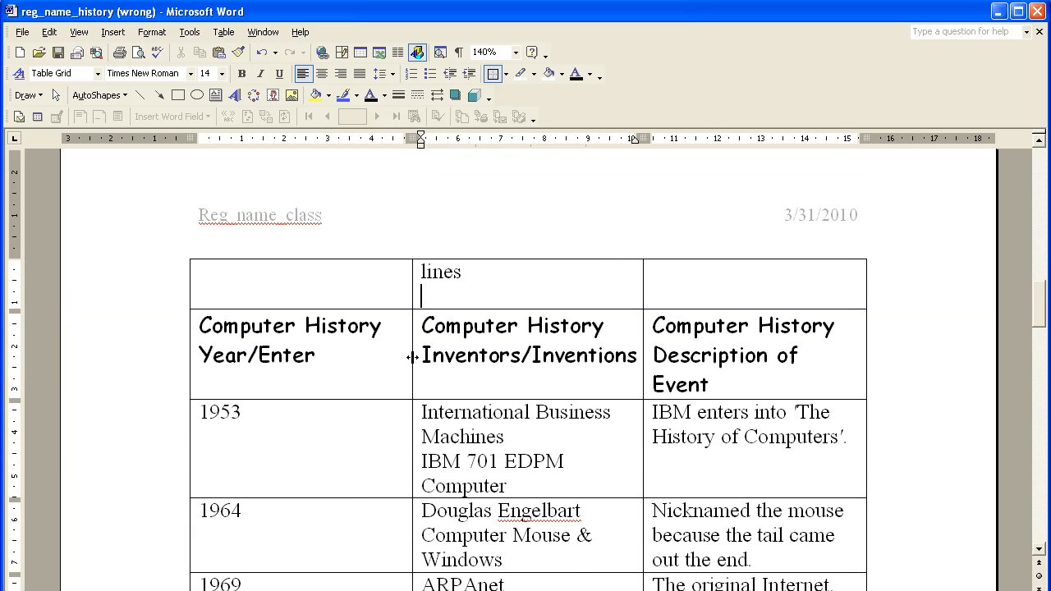
{"action": "left_click", "coordinate": [358, 352]}
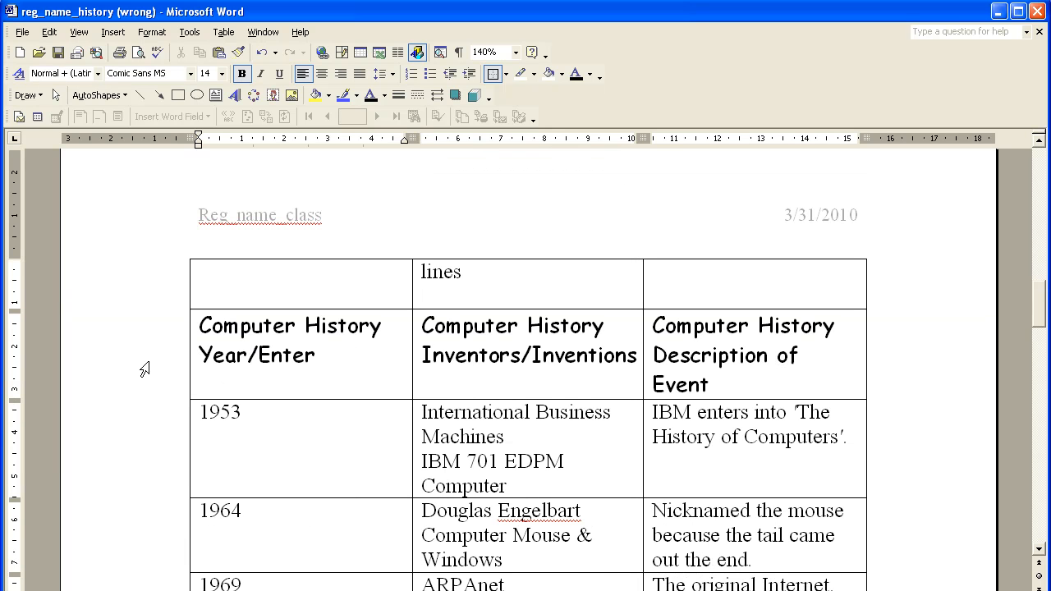
{"action": "left_click", "coordinate": [141, 368]}
{"action": "left_click", "coordinate": [345, 369]}
{"action": "left_click", "coordinate": [1039, 32]}
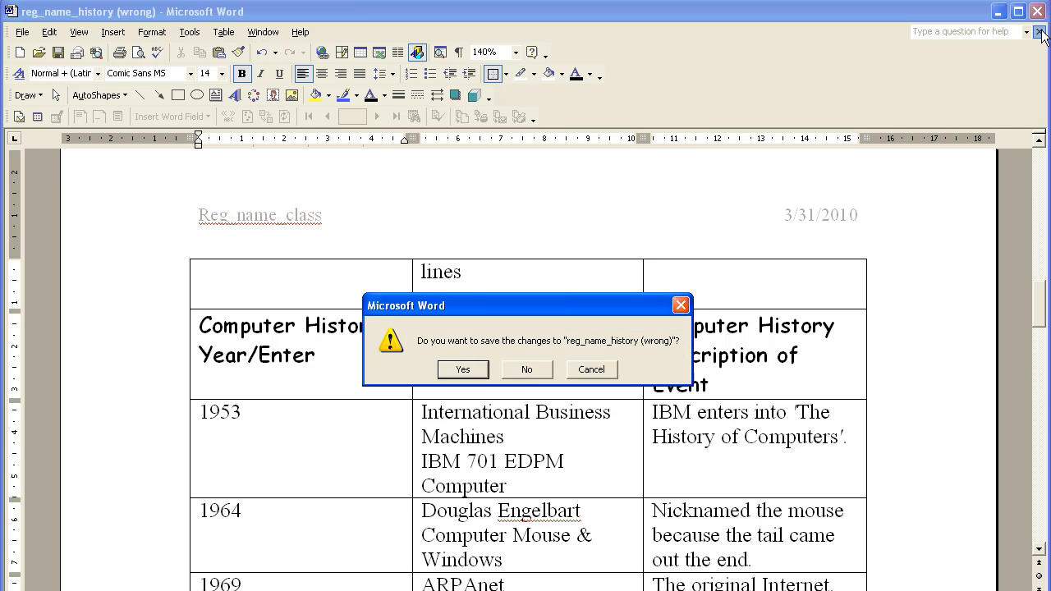
{"action": "left_click", "coordinate": [533, 371]}
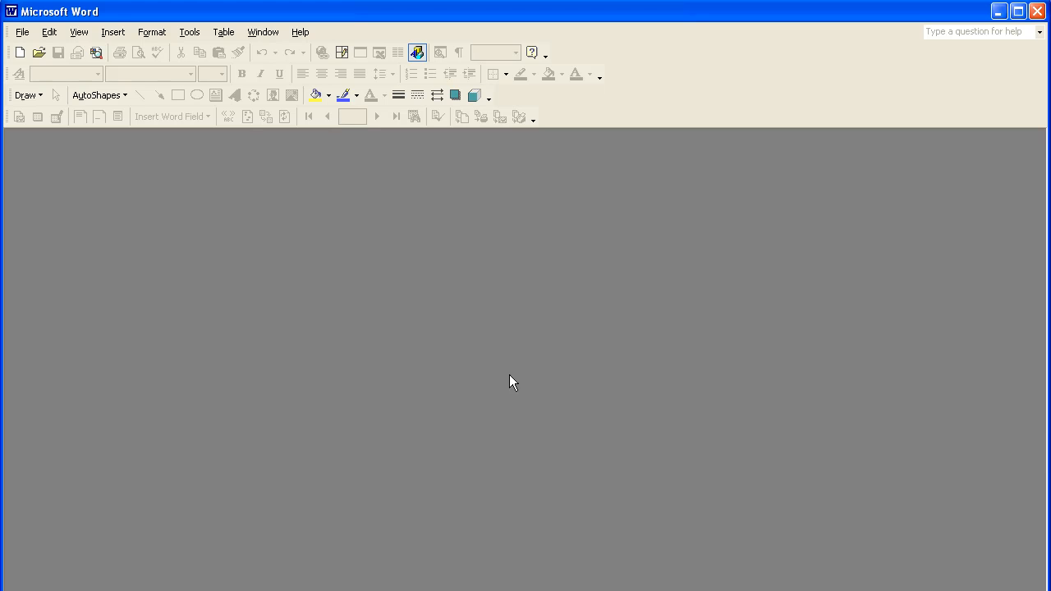
{"action": "left_click", "coordinate": [18, 34]}
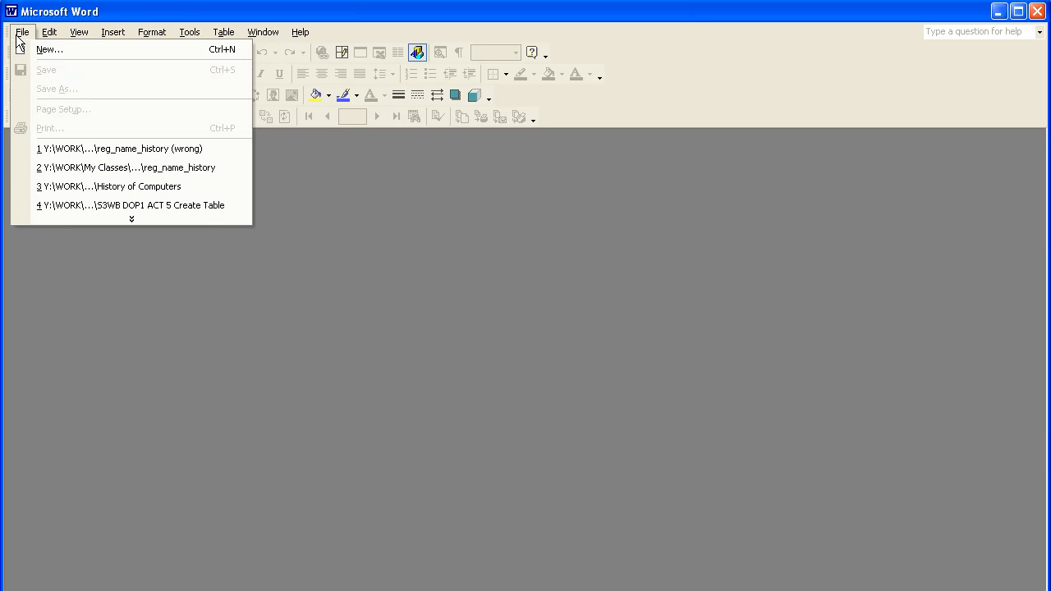
{"action": "left_click", "coordinate": [69, 167]}
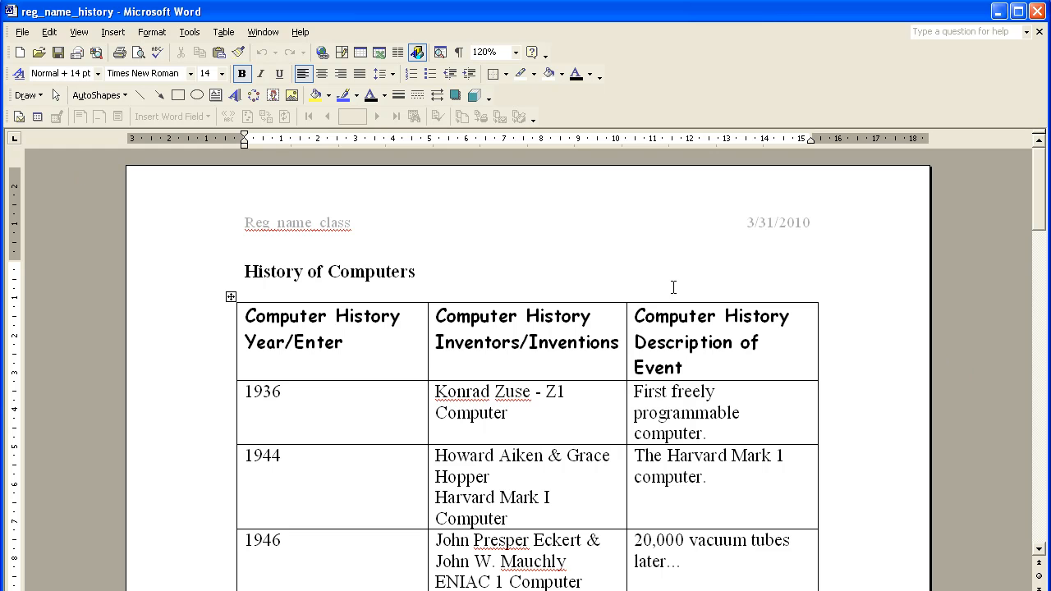
Step: Set the table's first row to repeat as header row at the top of each page
{"action": "left_click", "coordinate": [529, 341]}
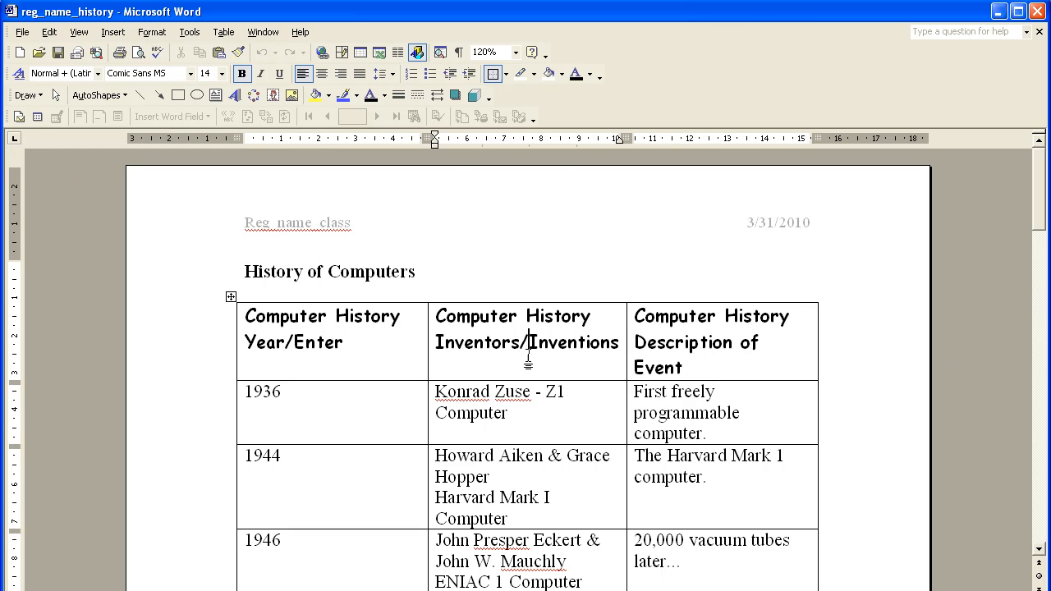
{"action": "left_click", "coordinate": [191, 326]}
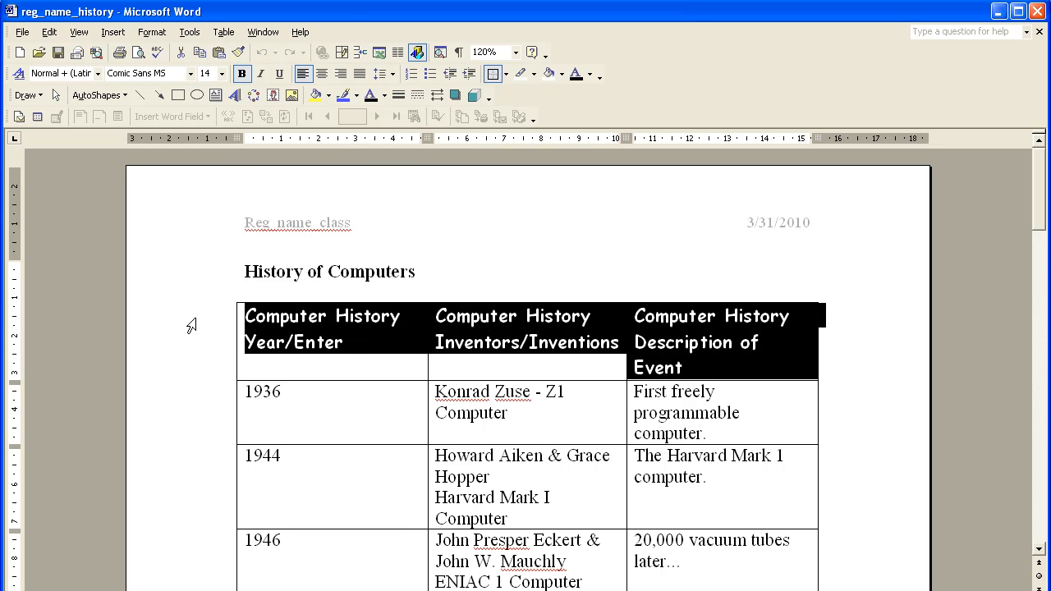
{"action": "left_click", "coordinate": [224, 32]}
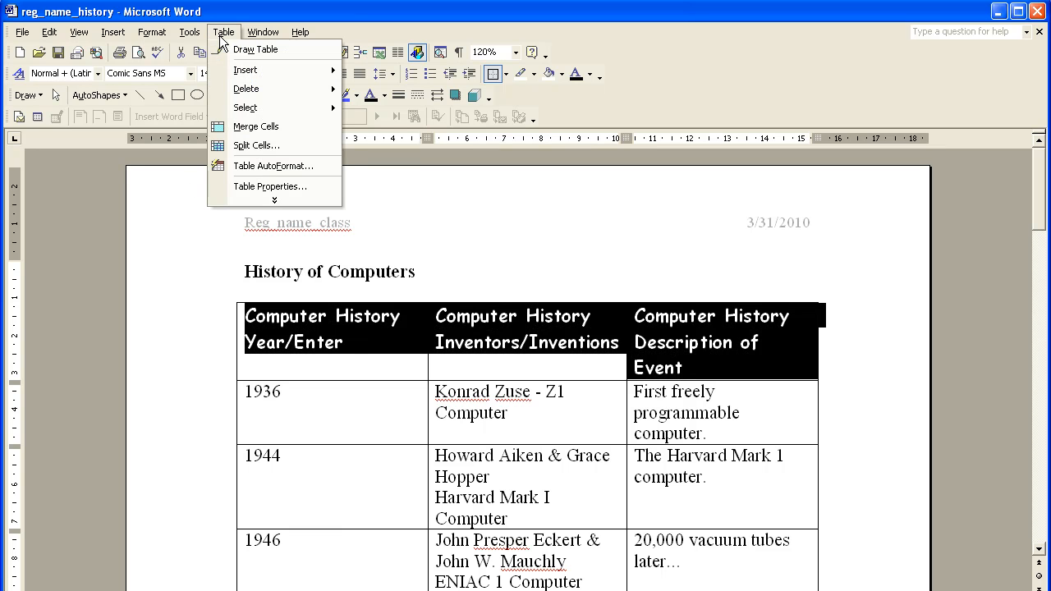
{"action": "left_click", "coordinate": [244, 188]}
{"action": "left_click", "coordinate": [403, 278]}
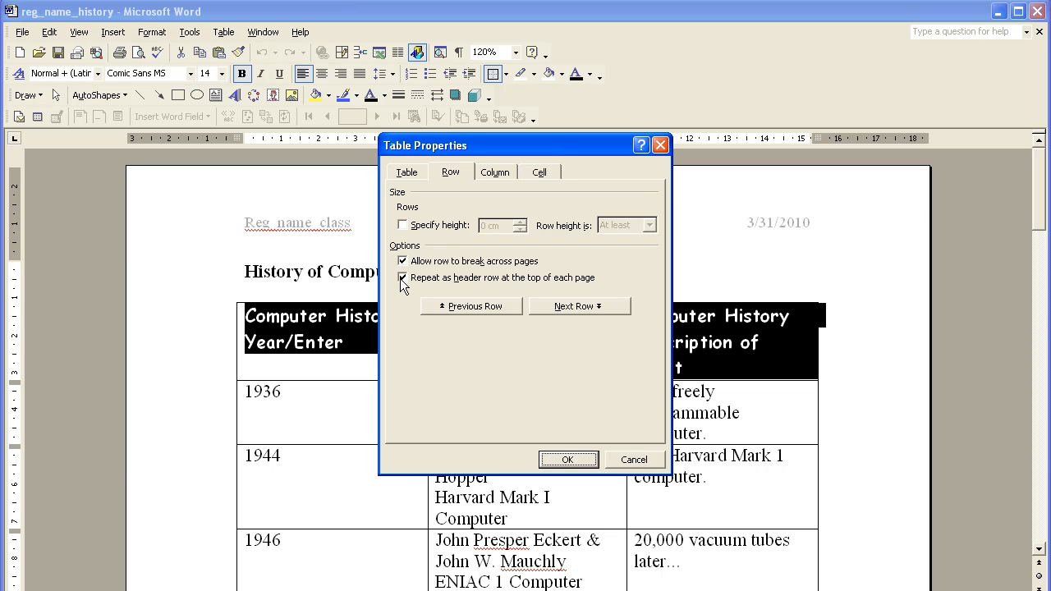
{"action": "left_click", "coordinate": [547, 461]}
{"action": "left_click", "coordinate": [504, 345]}
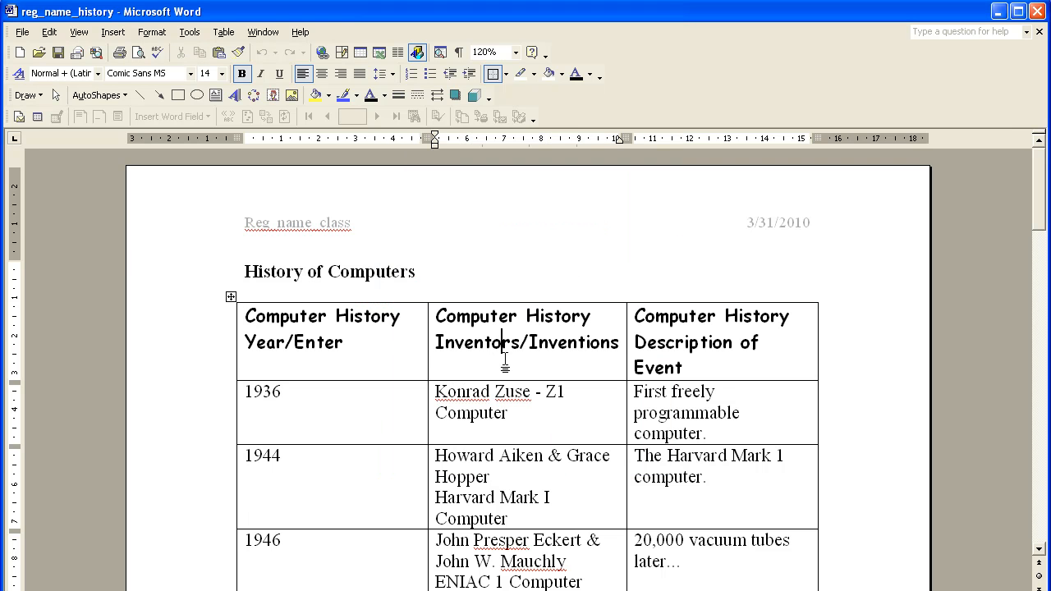
Step: Find the row whose year is out of chronological order, 1942, and cut it from the table
{"action": "scroll", "coordinate": [431, 248], "scroll_direction": "down", "scroll_amount": 2}
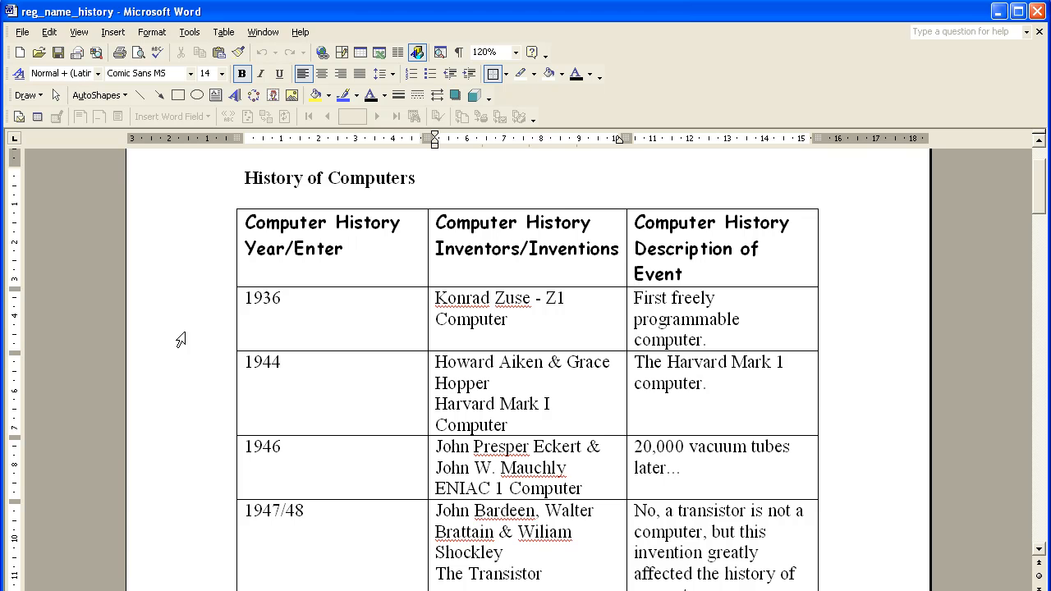
{"action": "scroll", "coordinate": [181, 339], "scroll_direction": "down", "scroll_amount": 2}
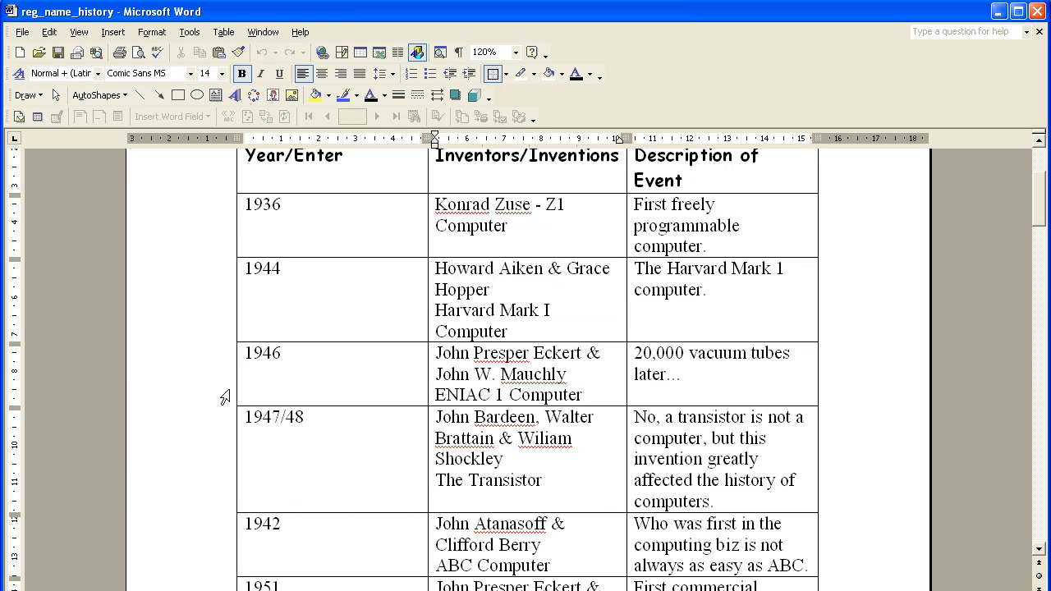
{"action": "left_click", "coordinate": [263, 205]}
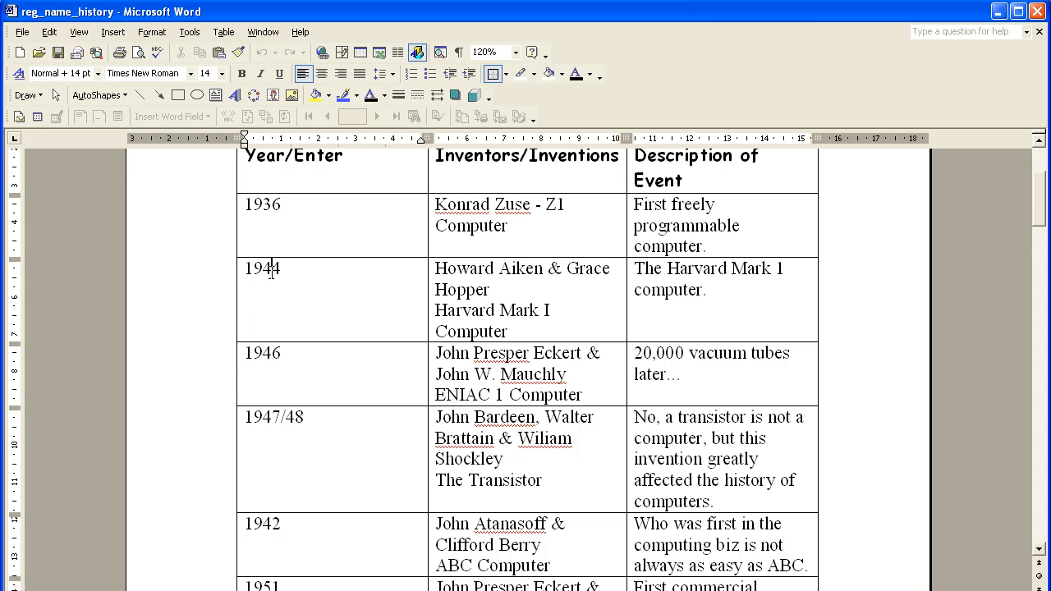
{"action": "scroll", "coordinate": [271, 272], "scroll_direction": "down", "scroll_amount": 2}
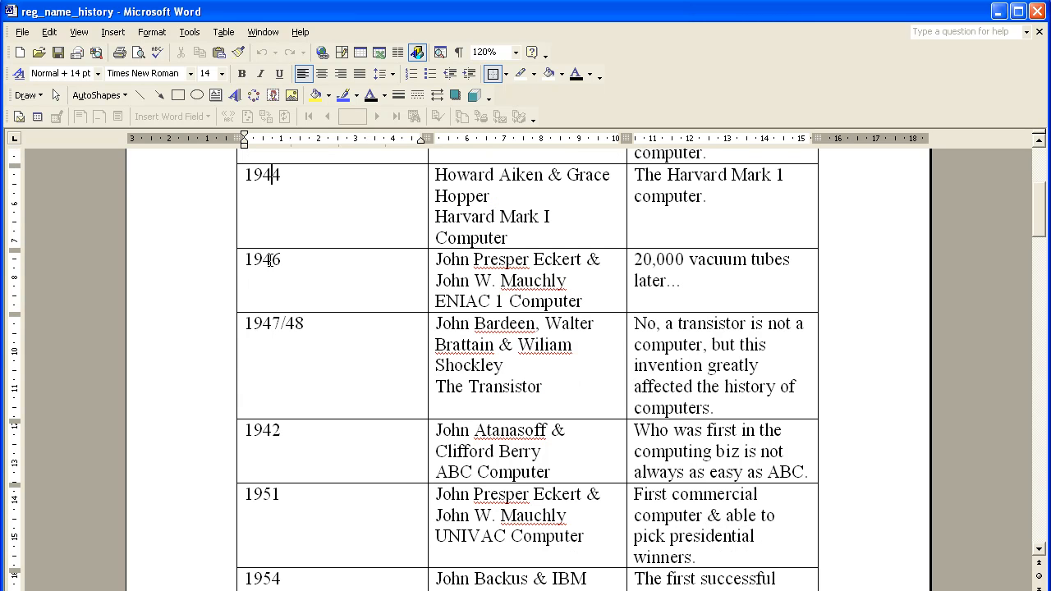
{"action": "left_click", "coordinate": [263, 320]}
{"action": "left_click", "coordinate": [265, 454]}
{"action": "scroll", "coordinate": [186, 345], "scroll_direction": "down", "scroll_amount": 2}
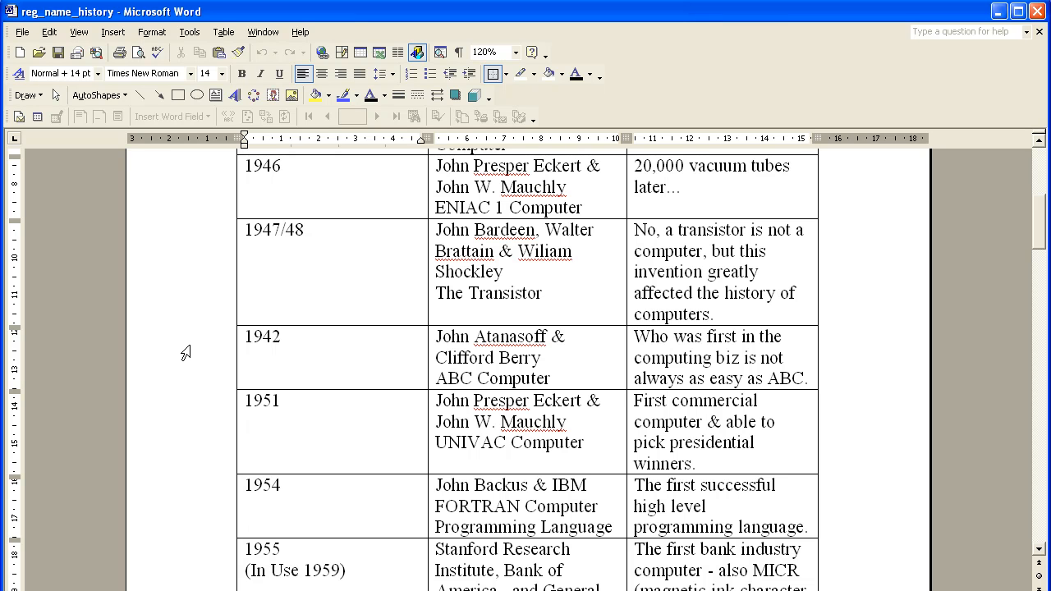
{"action": "left_click", "coordinate": [185, 353]}
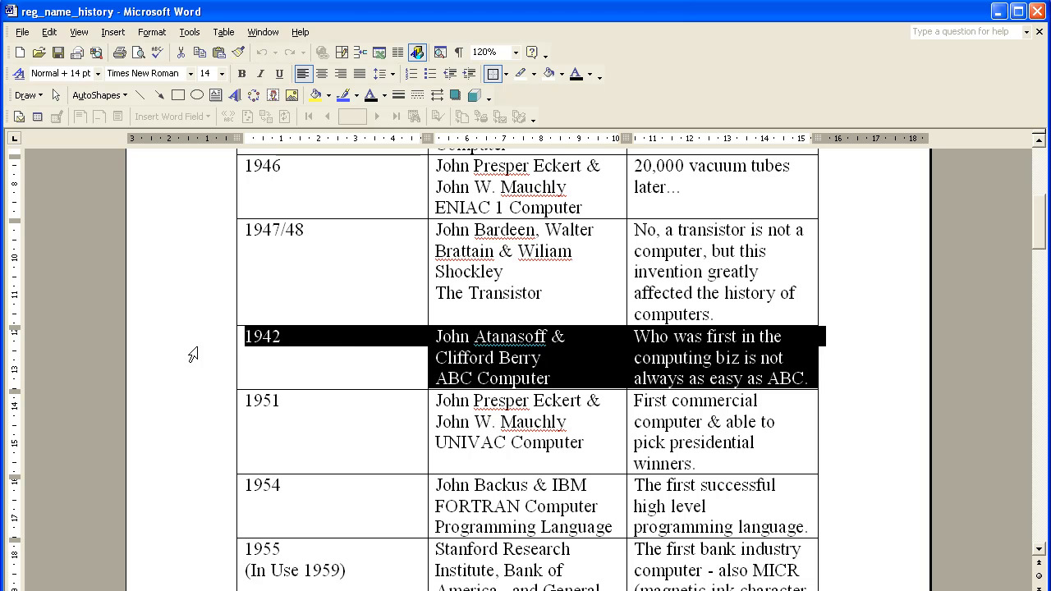
{"action": "right_click", "coordinate": [197, 349]}
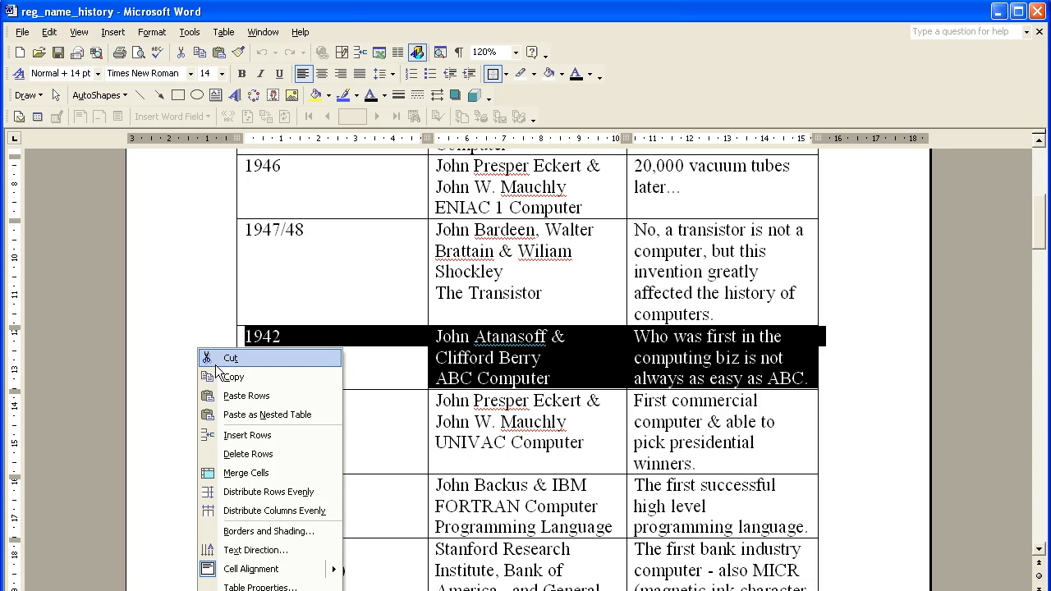
{"action": "left_click", "coordinate": [215, 358]}
Step: Paste the cut 1942 row directly above the 1944 row
{"action": "scroll", "coordinate": [211, 369], "scroll_direction": "up", "scroll_amount": 3}
{"action": "scroll", "coordinate": [211, 373], "scroll_direction": "up", "scroll_amount": 1}
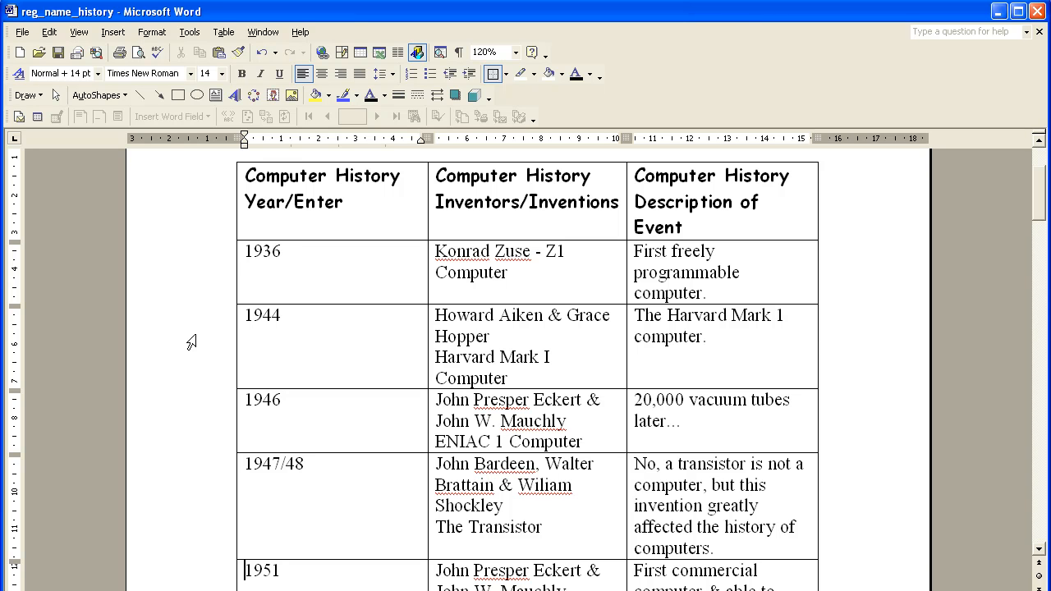
{"action": "left_click", "coordinate": [191, 341]}
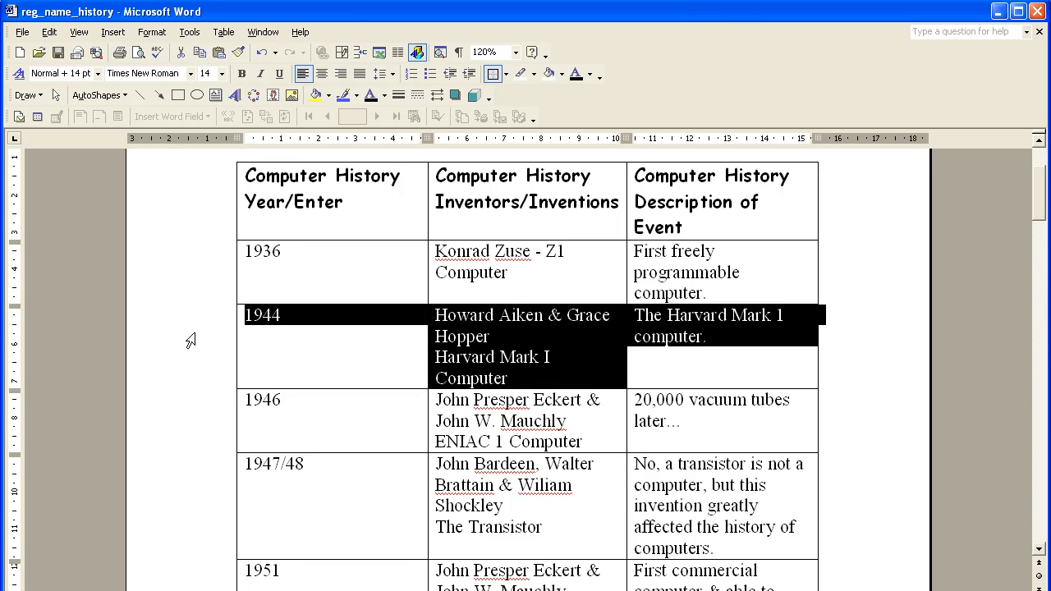
{"action": "right_click", "coordinate": [191, 342]}
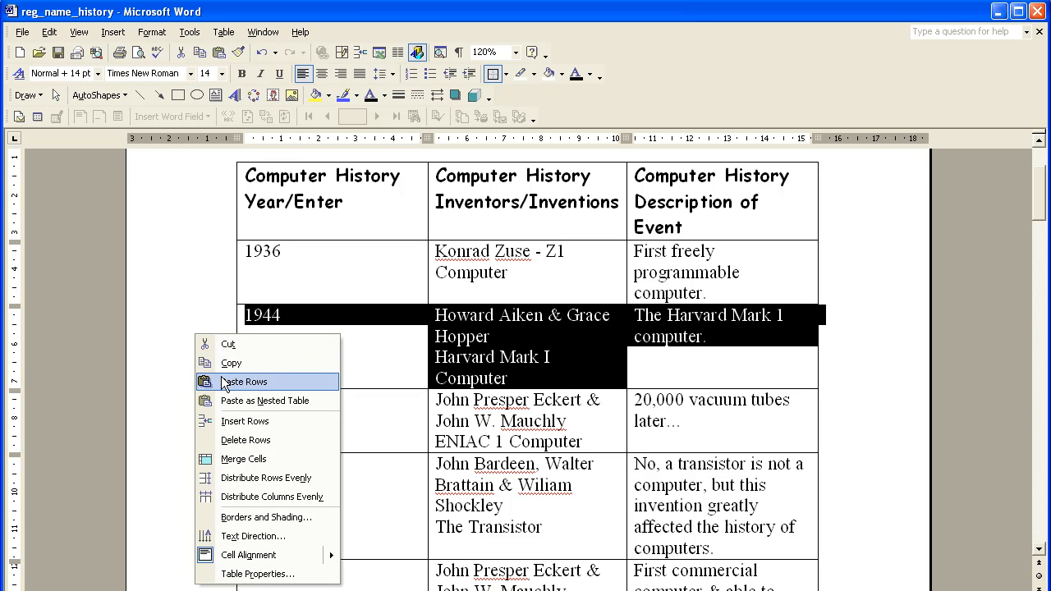
{"action": "left_click", "coordinate": [219, 381]}
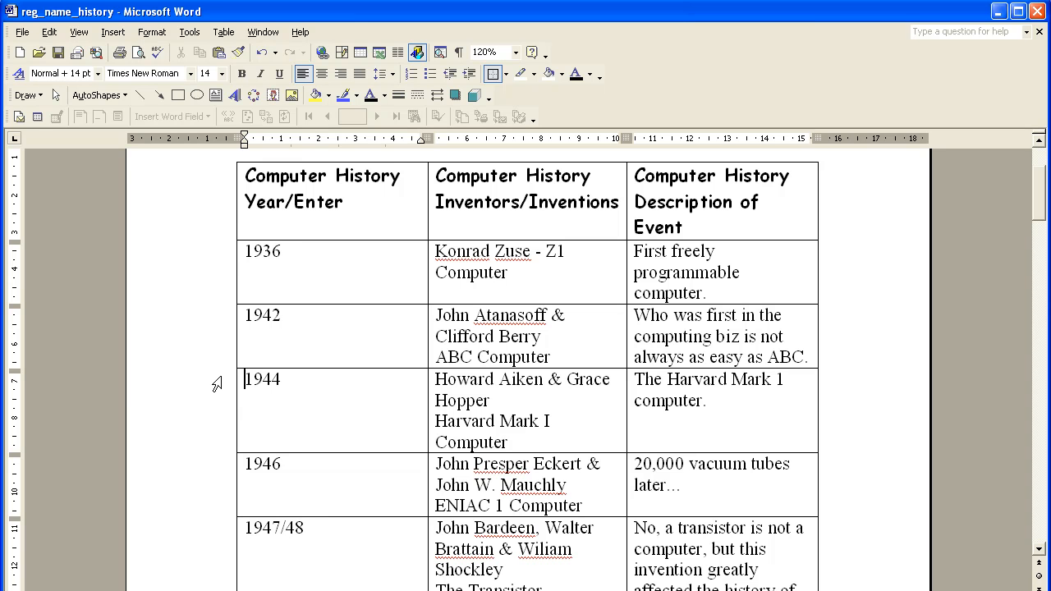
{"action": "left_click", "coordinate": [176, 397]}
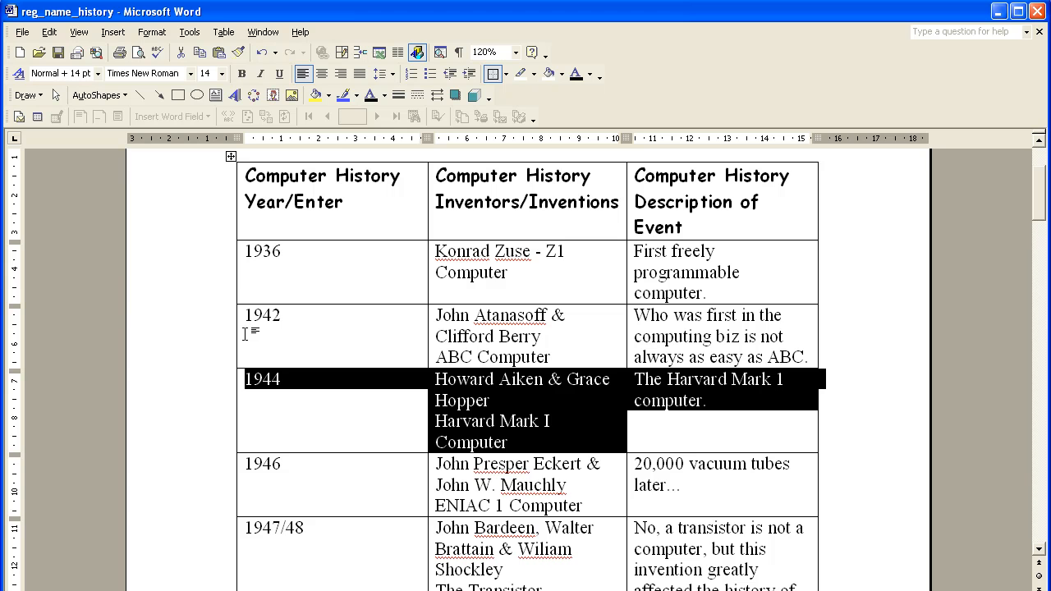
Step: Find the next row whose year is out of chronological order, 1953, and cut it from the table
{"action": "scroll", "coordinate": [238, 333], "scroll_direction": "down", "scroll_amount": 6}
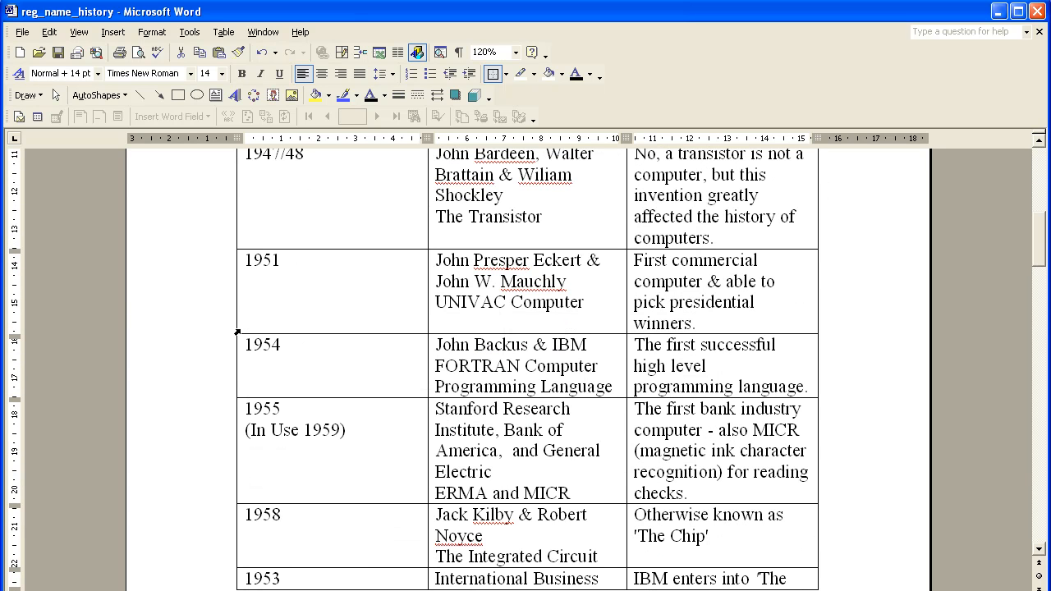
{"action": "scroll", "coordinate": [237, 331], "scroll_direction": "down", "scroll_amount": 1}
{"action": "scroll", "coordinate": [237, 327], "scroll_direction": "down", "scroll_amount": 2}
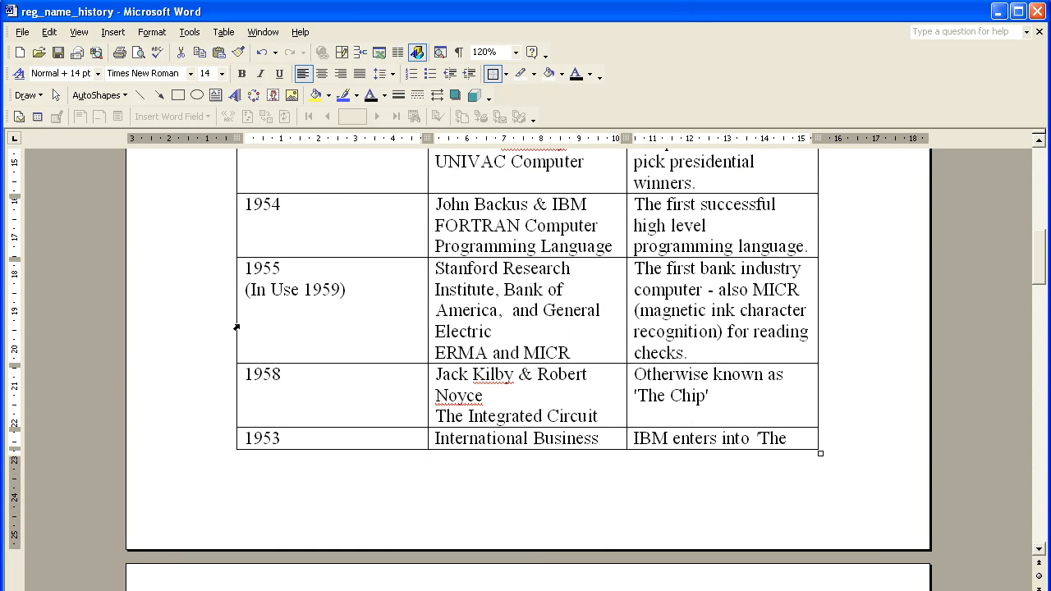
{"action": "left_click", "coordinate": [197, 445]}
{"action": "right_click", "coordinate": [197, 445]}
{"action": "left_click", "coordinate": [226, 201]}
Step: Paste the cut 1953 row directly above the 1954 row
{"action": "scroll", "coordinate": [250, 279], "scroll_direction": "up", "scroll_amount": 2}
{"action": "scroll", "coordinate": [250, 279], "scroll_direction": "up", "scroll_amount": 1}
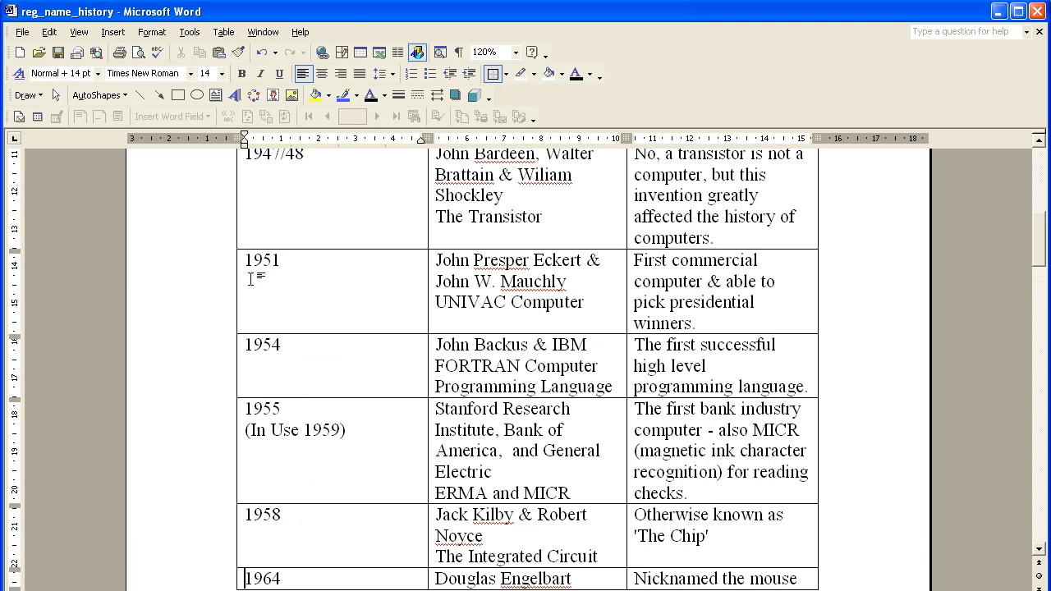
{"action": "left_click", "coordinate": [182, 352]}
{"action": "right_click", "coordinate": [190, 348]}
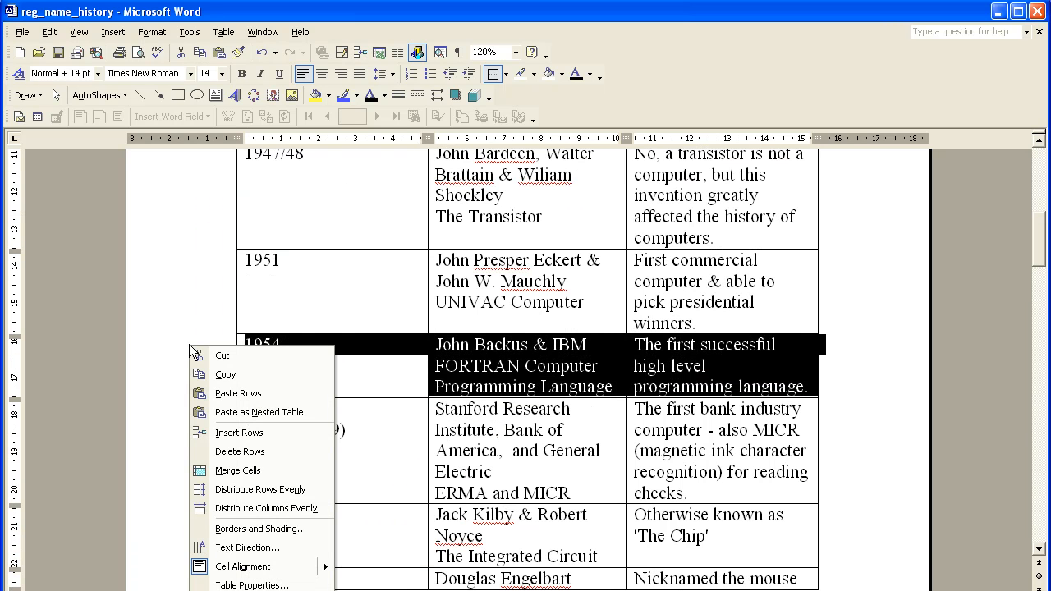
{"action": "left_click", "coordinate": [203, 393]}
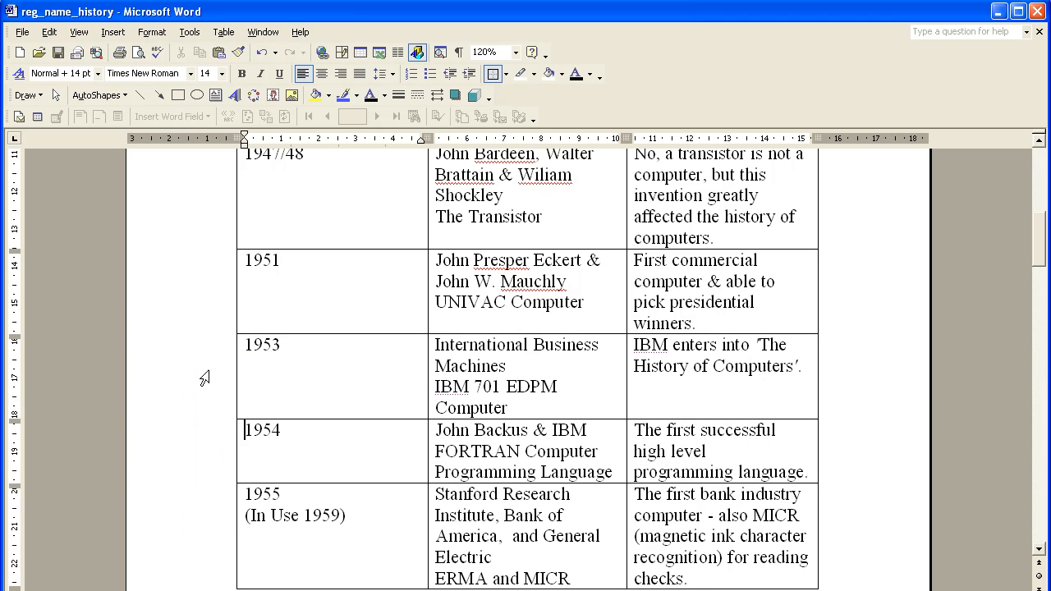
Step: Find the misplaced 1948 row between 1969 and 1970 and cut it from the table
{"action": "scroll", "coordinate": [208, 361], "scroll_direction": "down", "scroll_amount": 14}
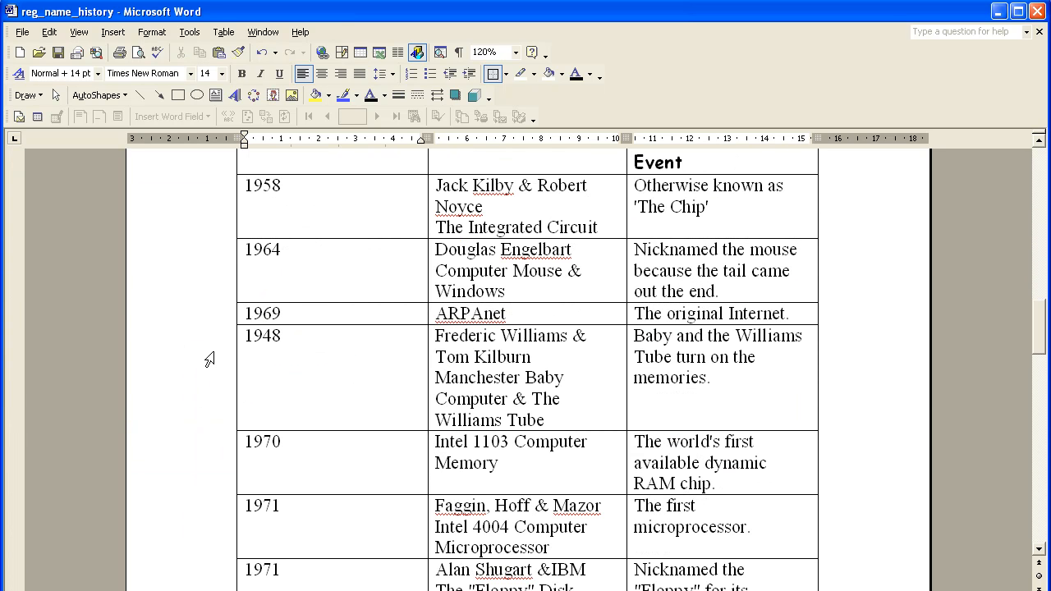
{"action": "left_click", "coordinate": [206, 354]}
{"action": "right_click", "coordinate": [212, 353]}
{"action": "left_click", "coordinate": [246, 363]}
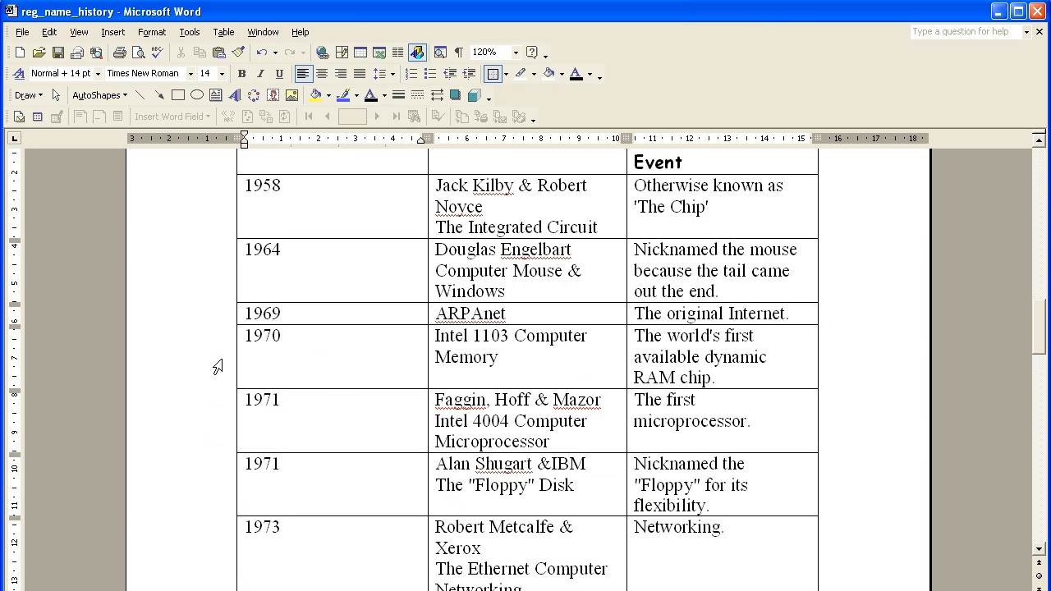
Step: Paste the cut 1948 row directly above the 1951 row
{"action": "scroll", "coordinate": [218, 365], "scroll_direction": "up", "scroll_amount": 14}
{"action": "scroll", "coordinate": [218, 366], "scroll_direction": "up", "scroll_amount": 2}
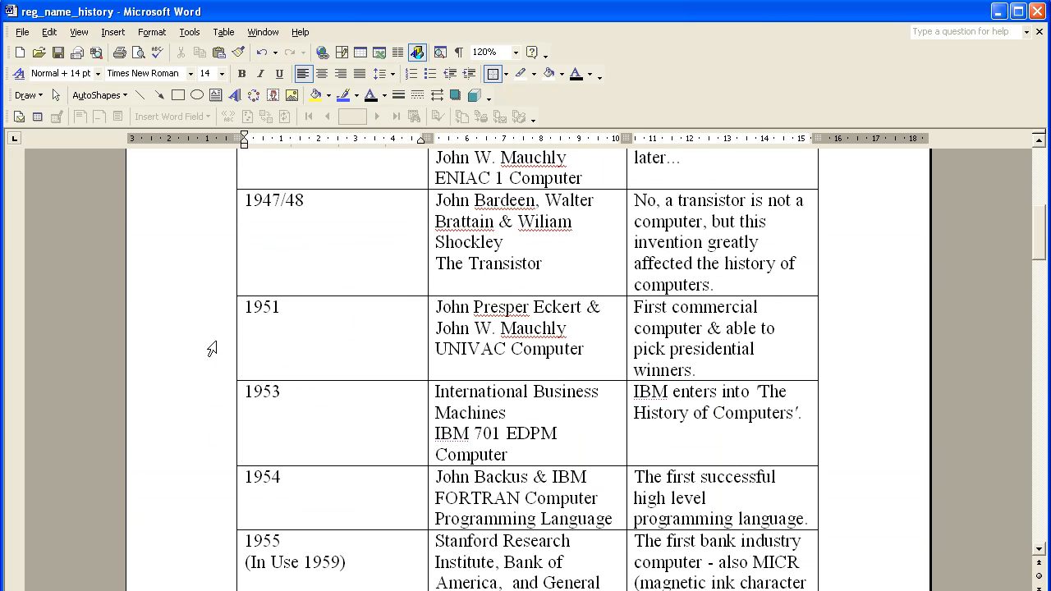
{"action": "left_click", "coordinate": [189, 321]}
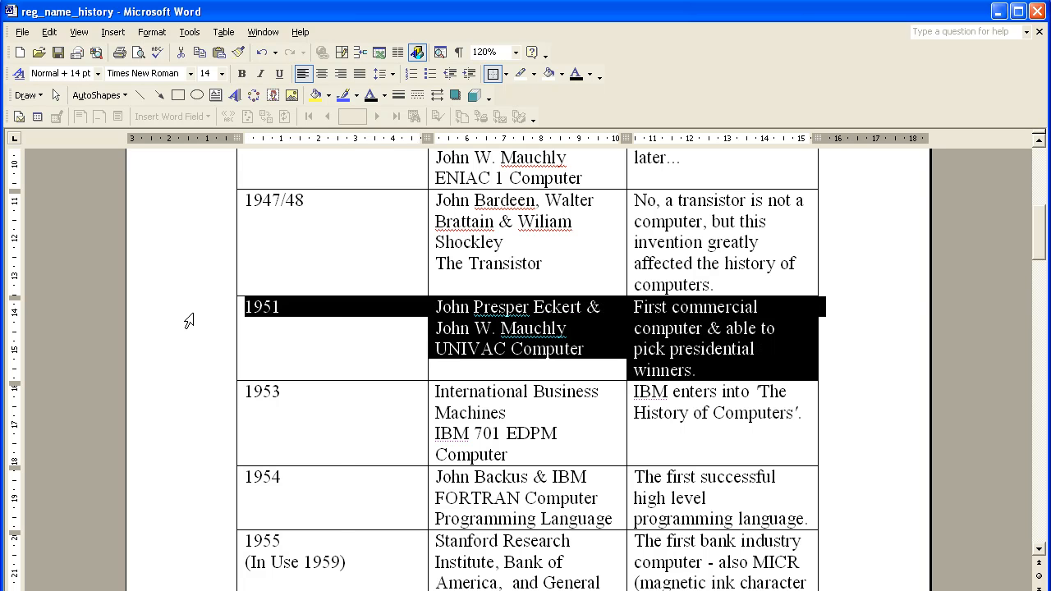
{"action": "right_click", "coordinate": [188, 320]}
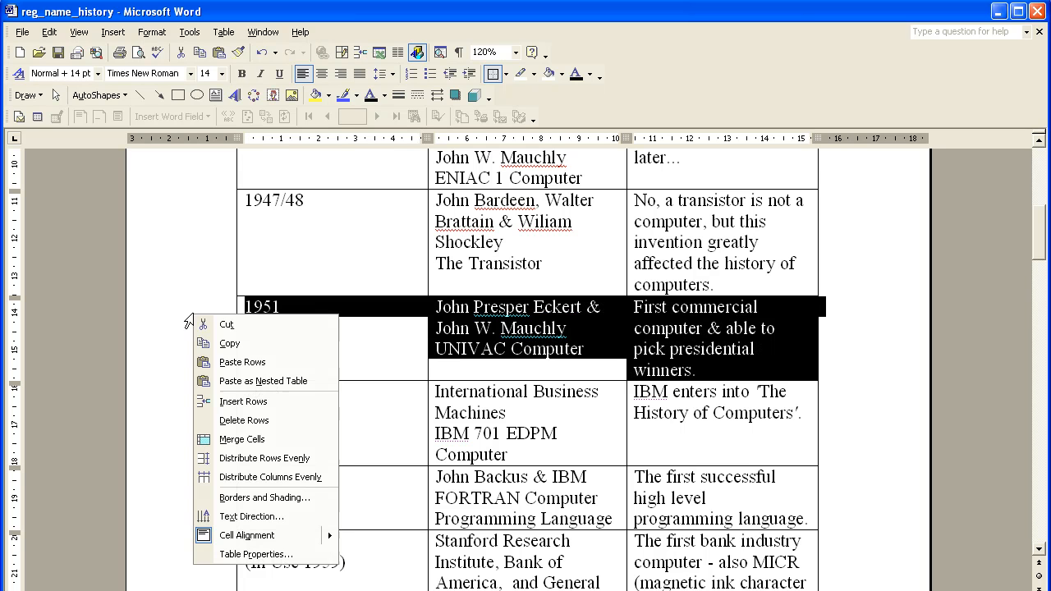
{"action": "left_click", "coordinate": [217, 360]}
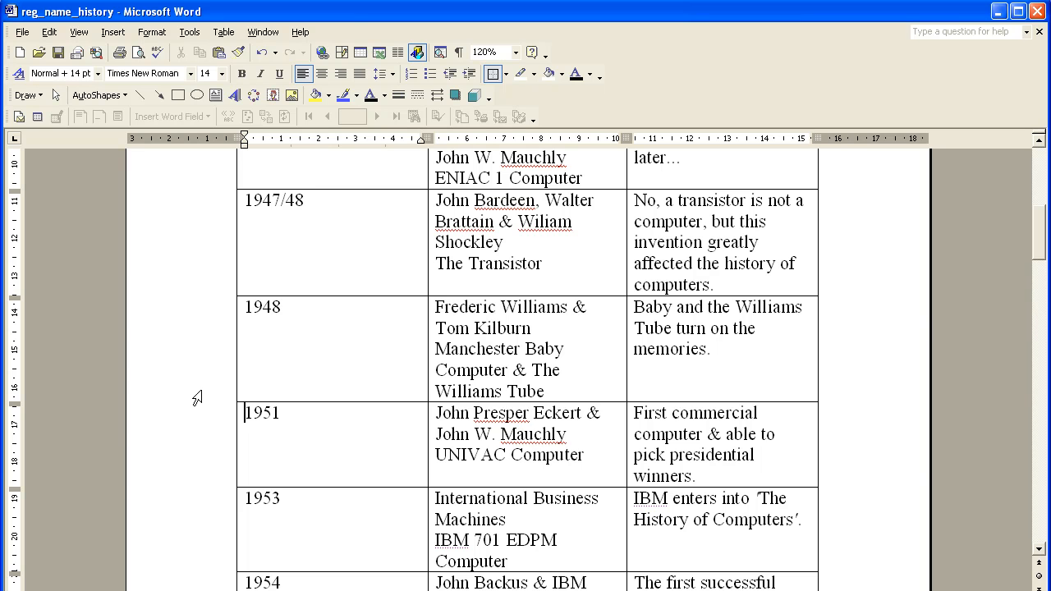
Step: Check the remaining rows through the end of the table for years out of chronological order
{"action": "left_click", "coordinate": [197, 425]}
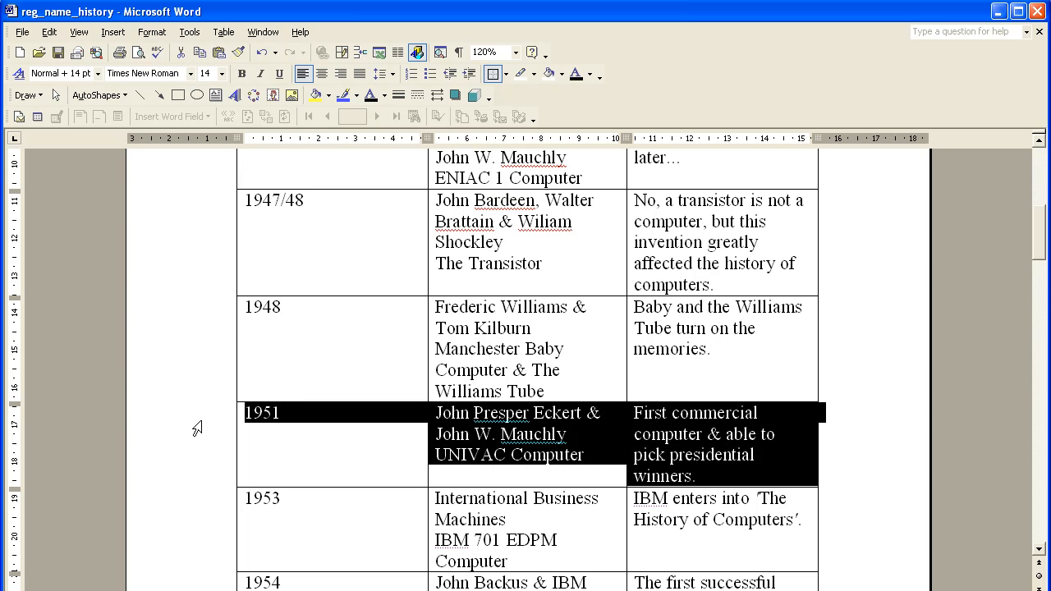
{"action": "scroll", "coordinate": [197, 427], "scroll_direction": "down", "scroll_amount": 10}
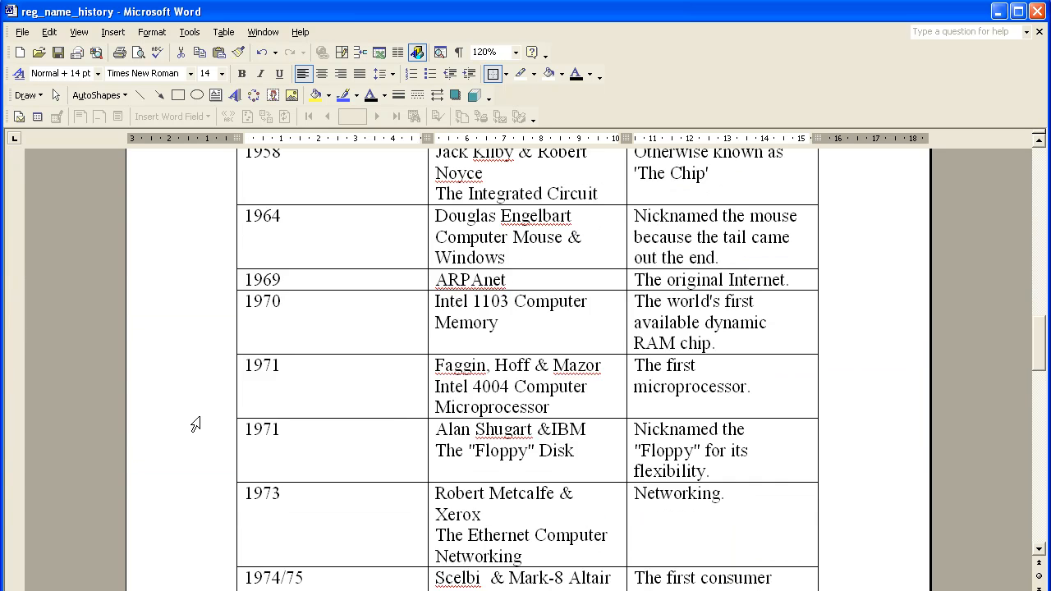
{"action": "scroll", "coordinate": [195, 425], "scroll_direction": "down", "scroll_amount": 15}
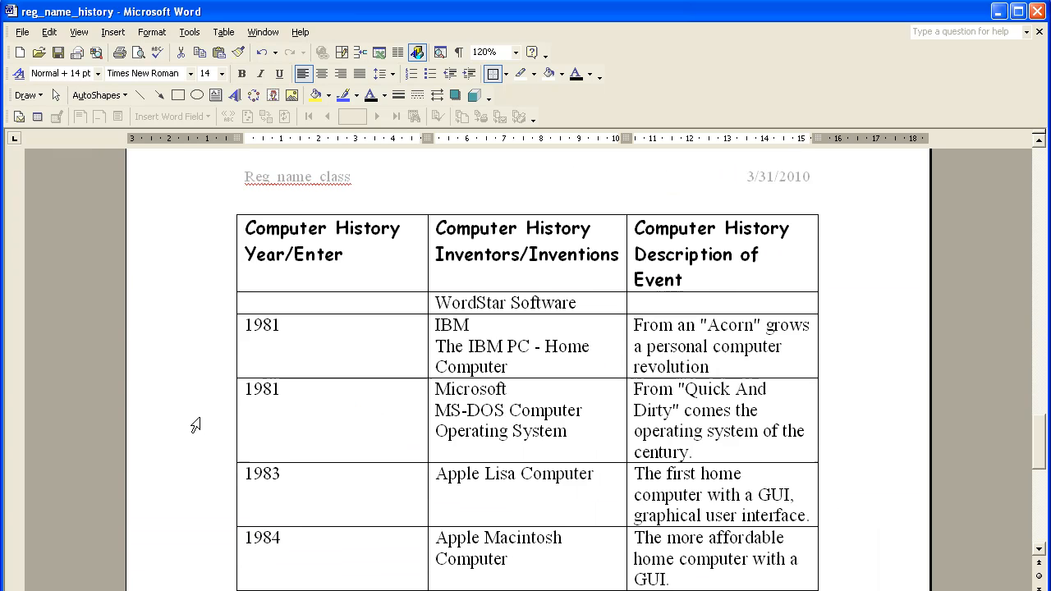
{"action": "scroll", "coordinate": [195, 424], "scroll_direction": "down", "scroll_amount": 5}
{"action": "scroll", "coordinate": [196, 424], "scroll_direction": "down", "scroll_amount": 4}
{"action": "scroll", "coordinate": [193, 426], "scroll_direction": "up", "scroll_amount": 17}
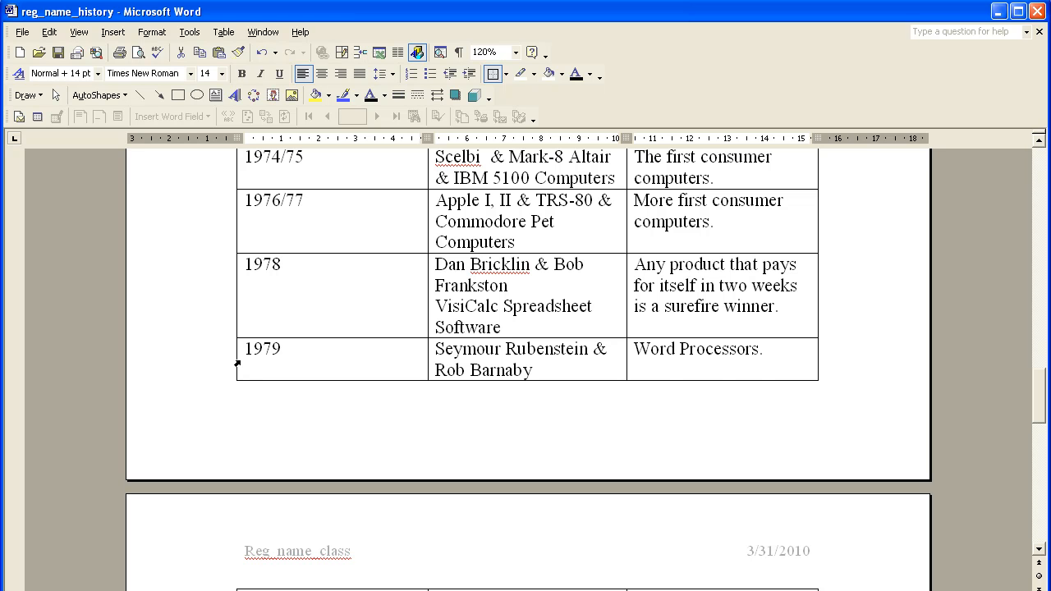
{"action": "scroll", "coordinate": [236, 364], "scroll_direction": "up", "scroll_amount": 10}
{"action": "scroll", "coordinate": [236, 364], "scroll_direction": "up", "scroll_amount": 2}
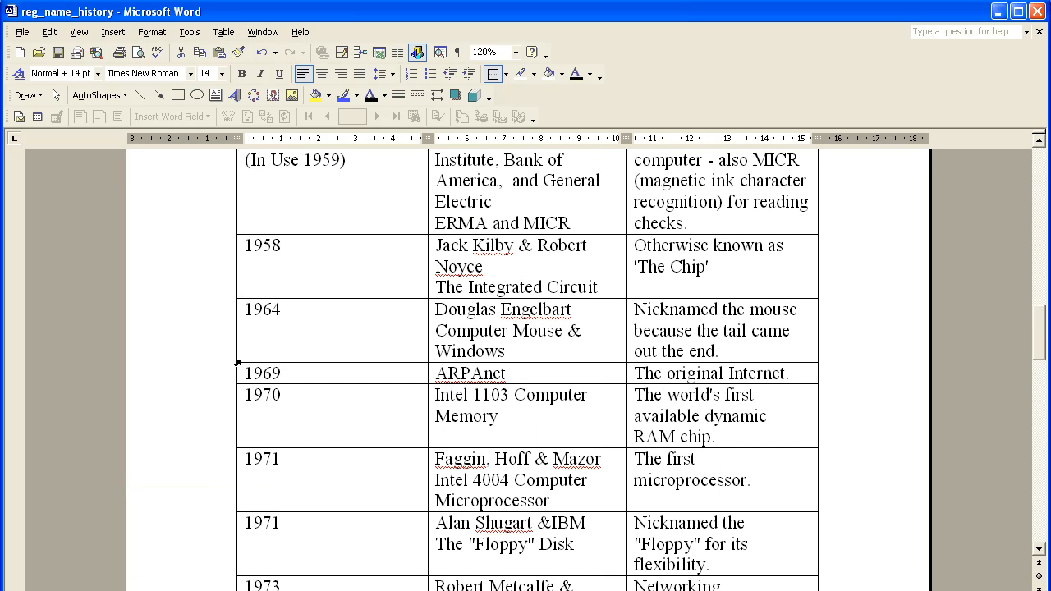
Step: Insert a blank row directly above the 1964 row and enter 1962 in its year cell
{"action": "left_click", "coordinate": [188, 329]}
{"action": "right_click", "coordinate": [188, 329]}
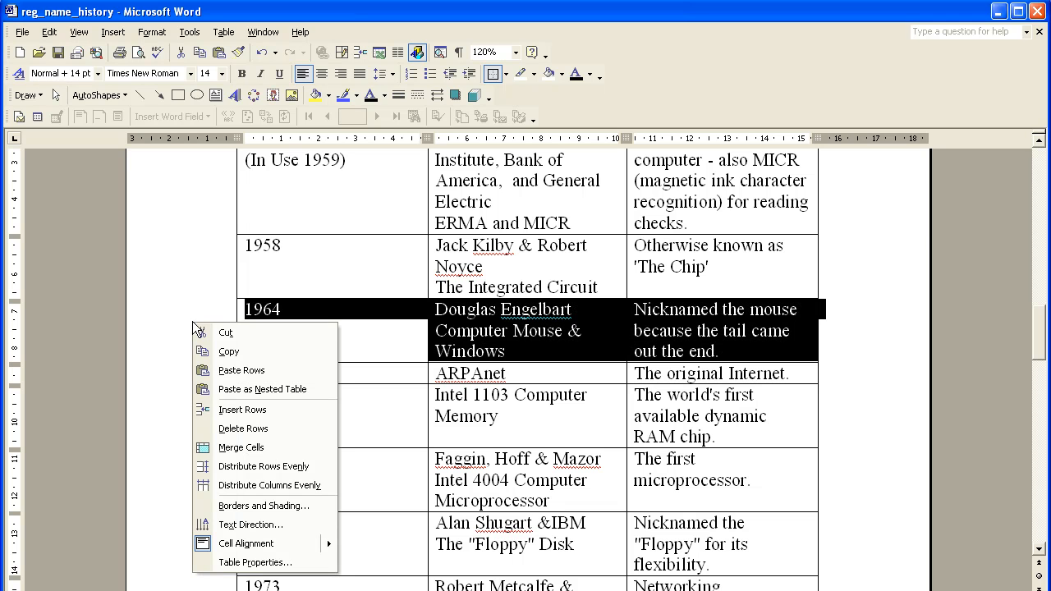
{"action": "left_click", "coordinate": [228, 410]}
{"action": "left_click", "coordinate": [263, 314]}
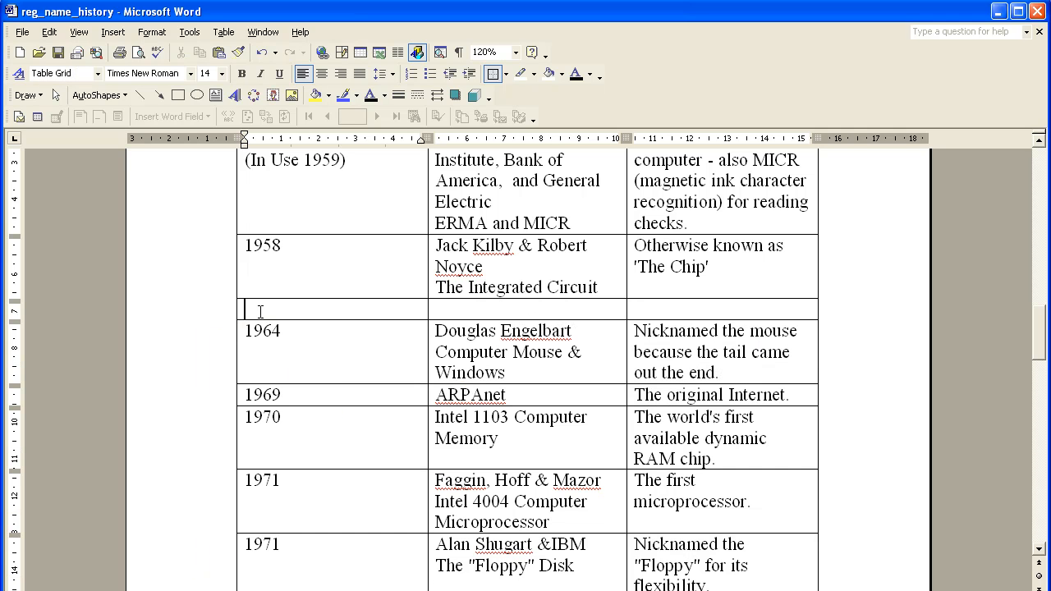
{"action": "type", "text": "1962"}
{"action": "key", "text": "Tab"}
Step: Select the whole History of Computers table and apply the single wavy line style to all of its borders
{"action": "scroll", "coordinate": [383, 366], "scroll_direction": "up", "scroll_amount": 20}
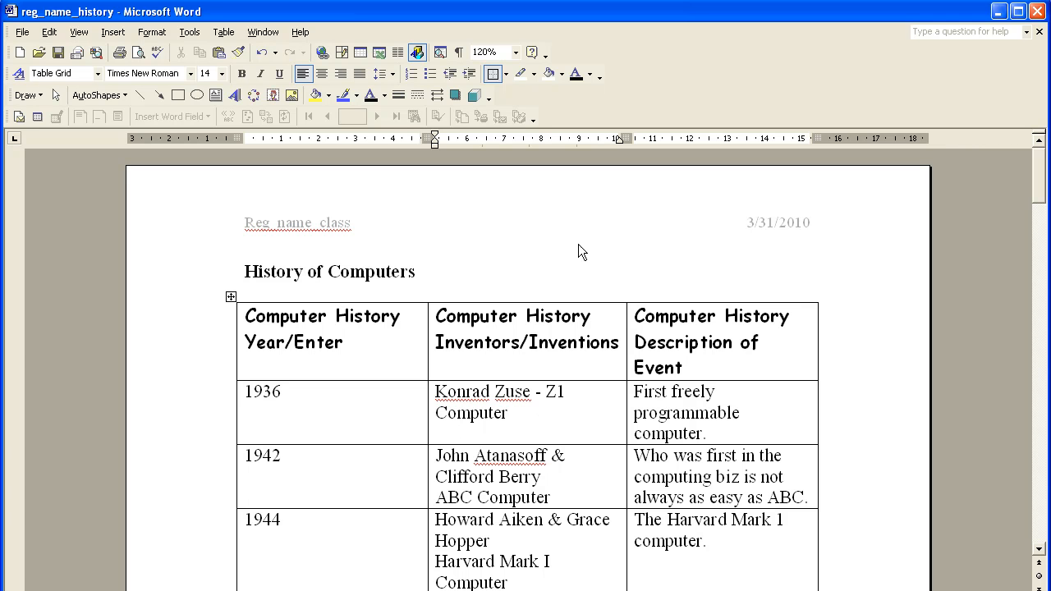
{"action": "left_click", "coordinate": [351, 407]}
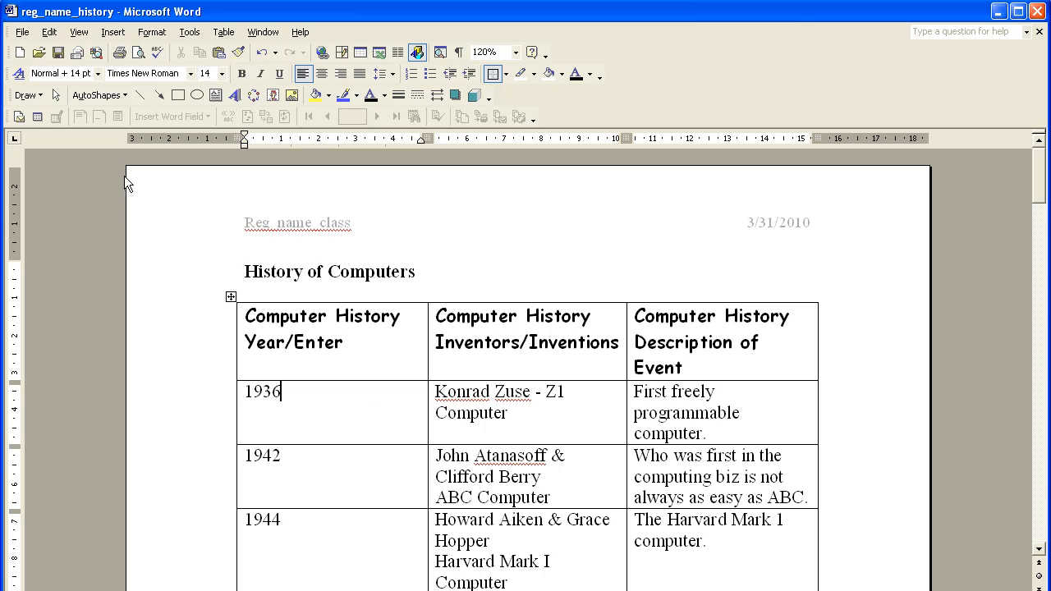
{"action": "left_click", "coordinate": [322, 343]}
{"action": "left_click", "coordinate": [387, 342]}
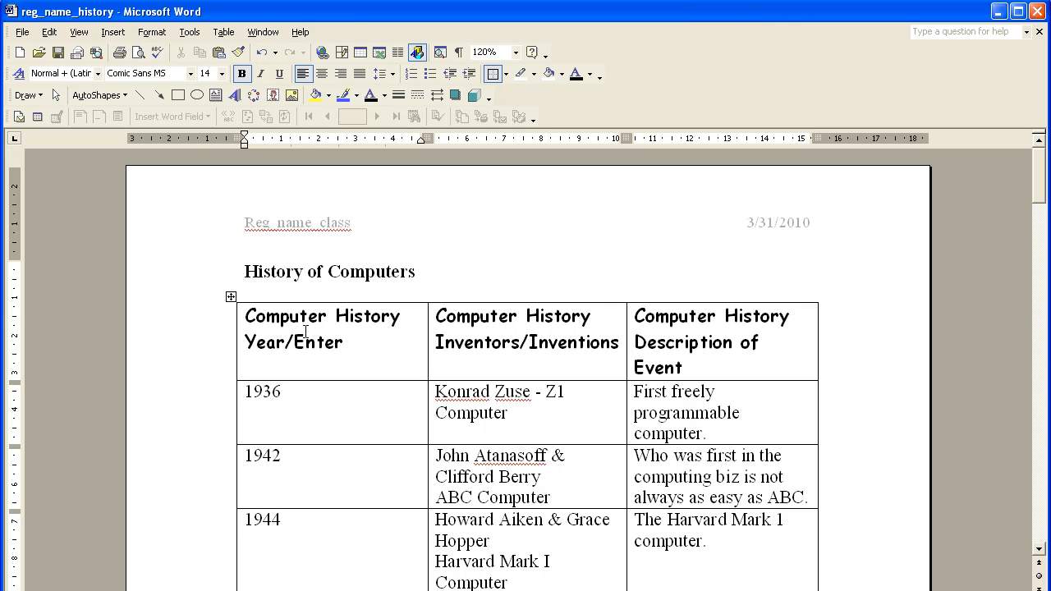
{"action": "left_click", "coordinate": [231, 298]}
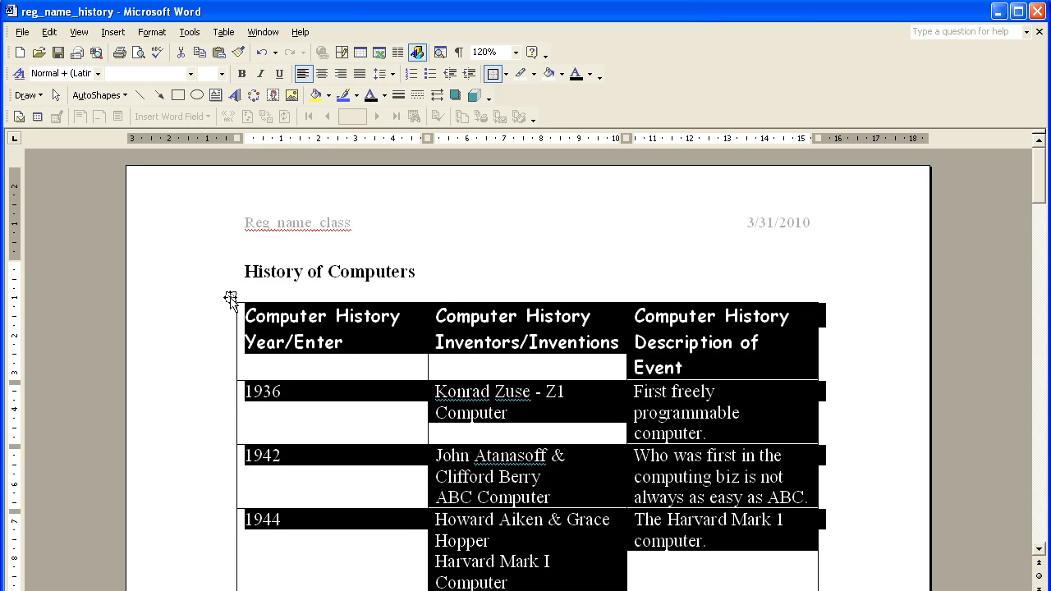
{"action": "left_click", "coordinate": [152, 33]}
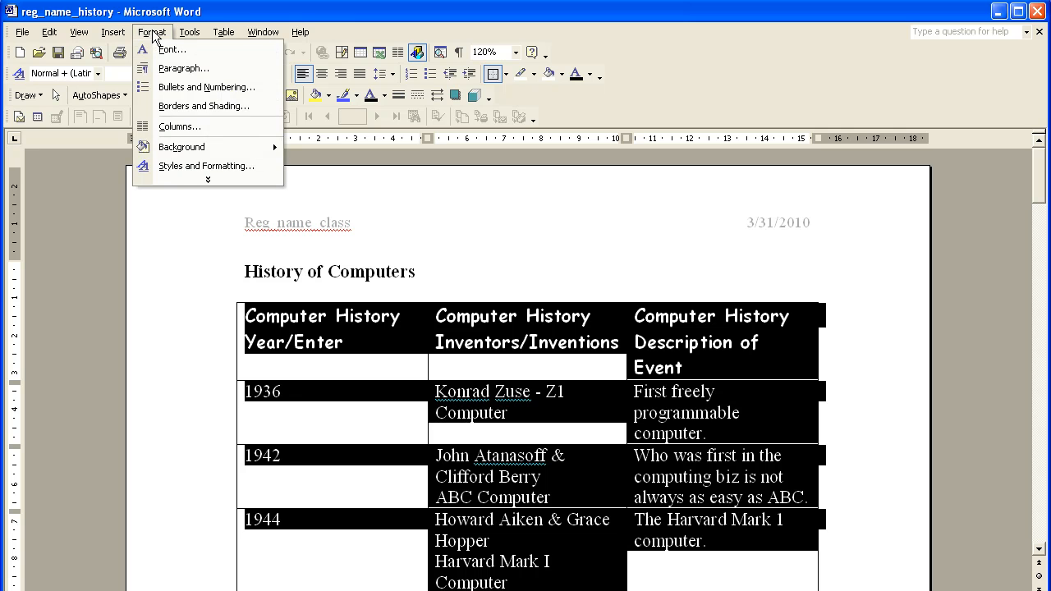
{"action": "left_click", "coordinate": [165, 105]}
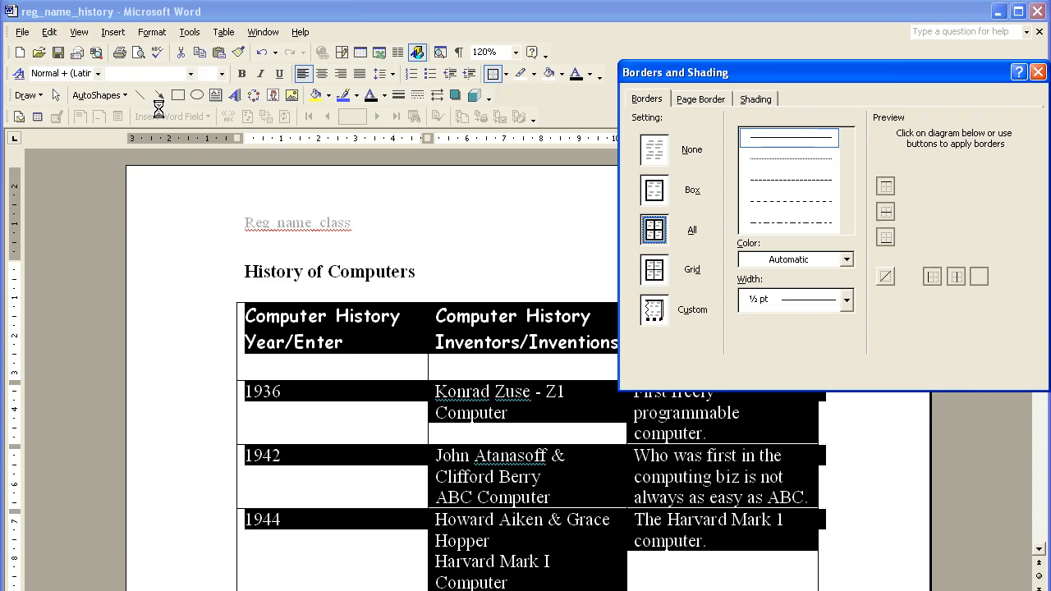
{"action": "left_click_drag", "start_coordinate": [657, 73], "coordinate": [343, 158]}
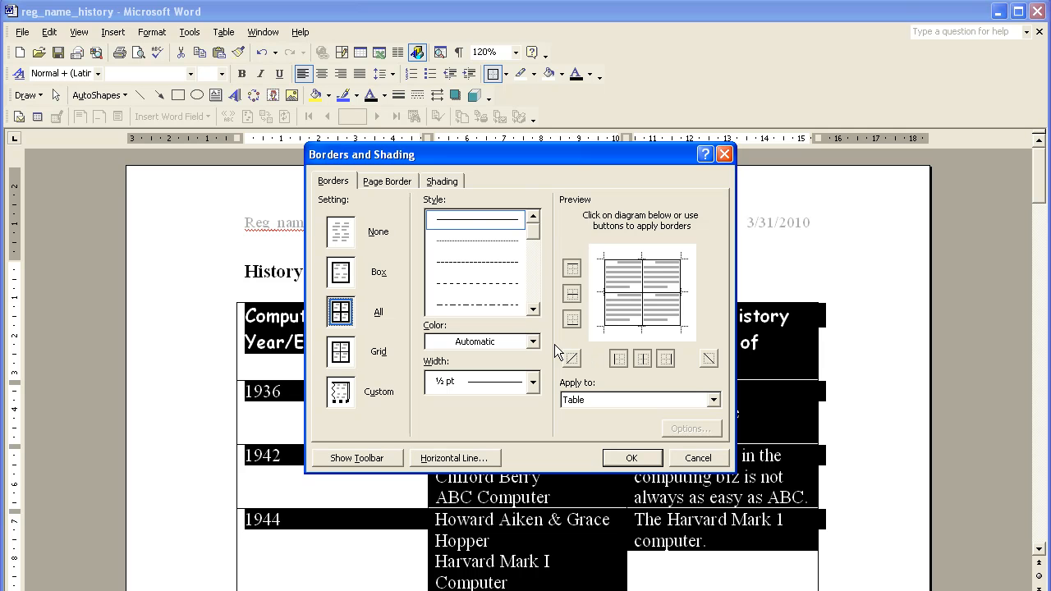
{"action": "left_click_drag", "start_coordinate": [533, 231], "coordinate": [533, 289]}
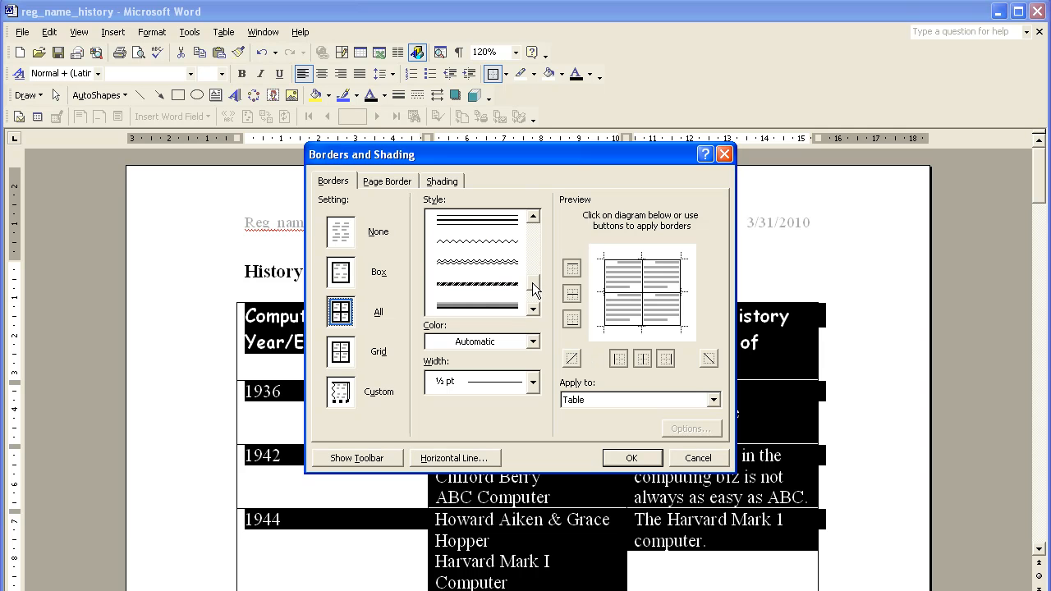
{"action": "left_click", "coordinate": [503, 243]}
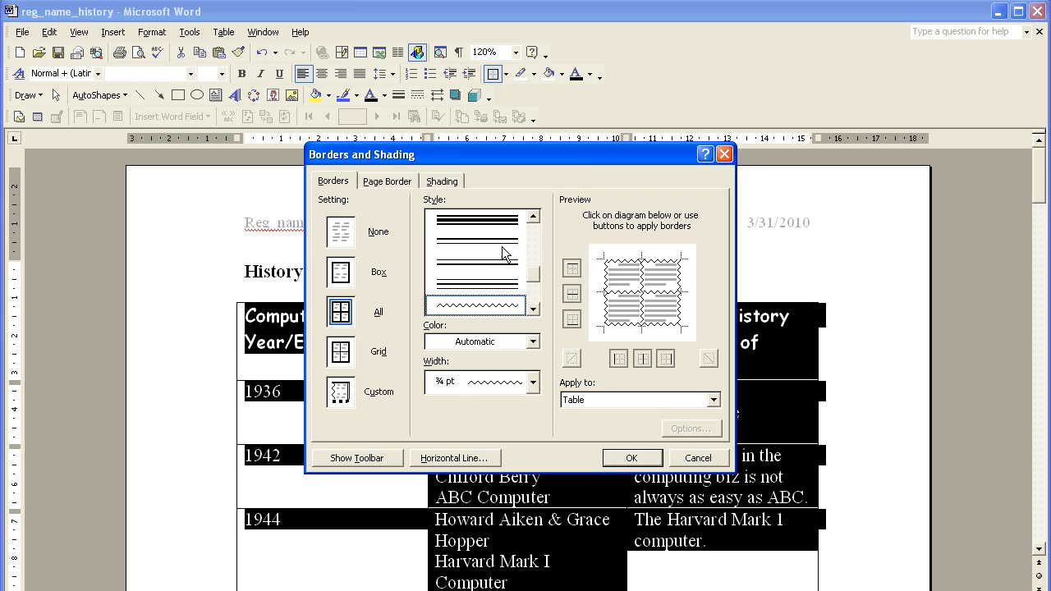
{"action": "left_click", "coordinate": [624, 457]}
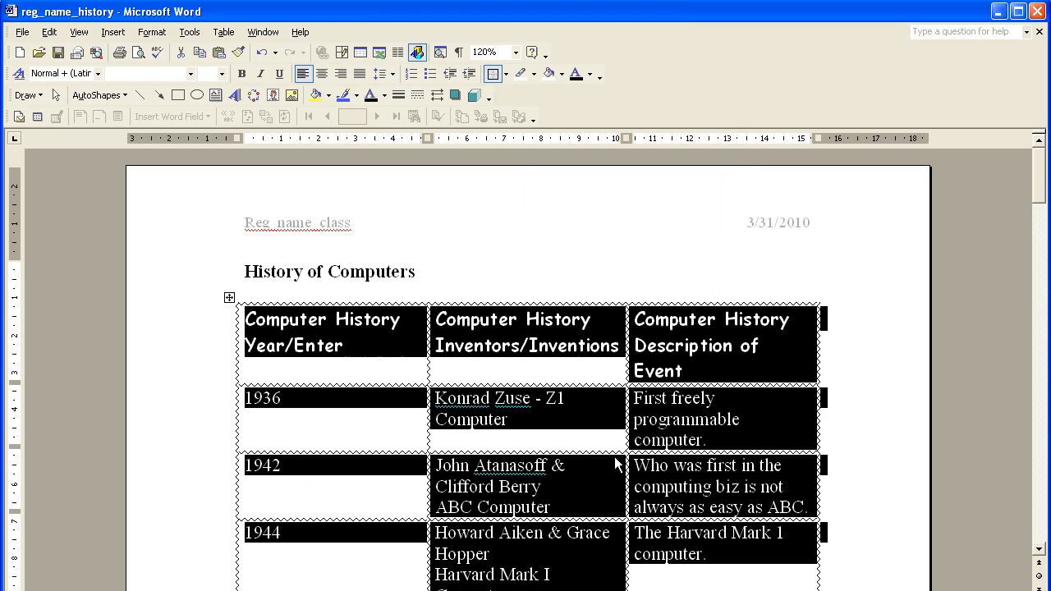
{"action": "left_click", "coordinate": [552, 323]}
{"action": "scroll", "coordinate": [377, 206], "scroll_direction": "down", "scroll_amount": 2}
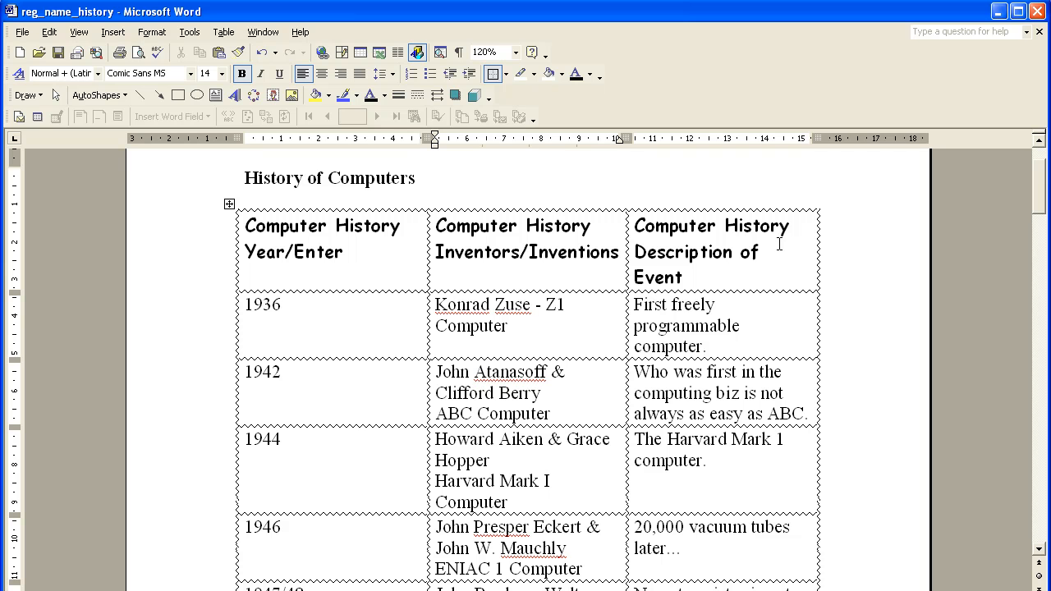